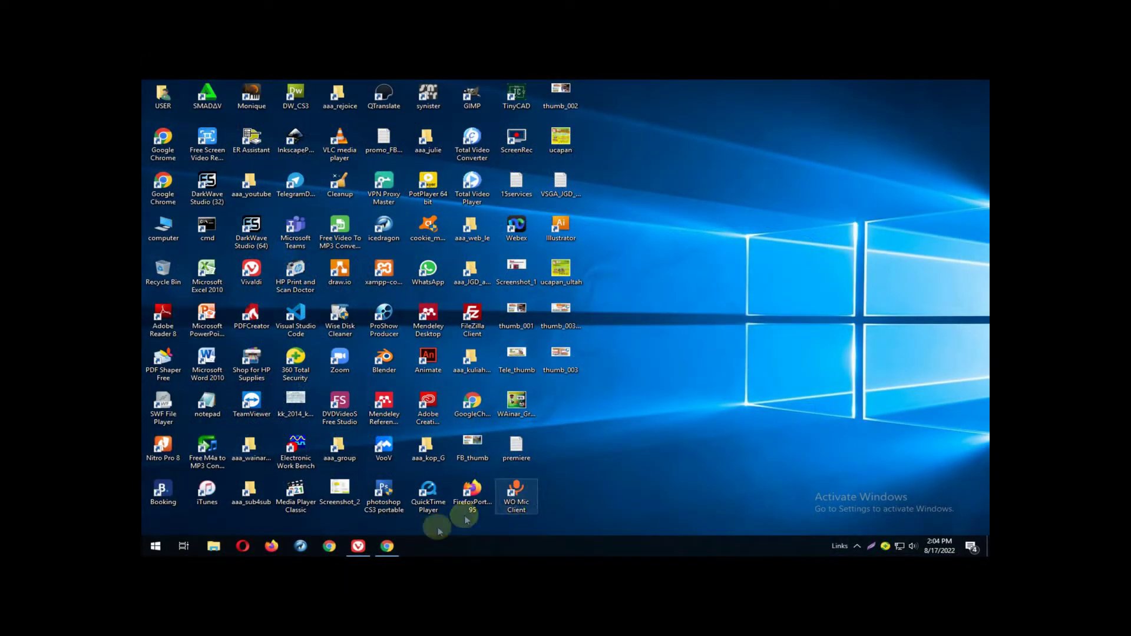
Switch to Chrome and examine the A6 glossy photo paper images in the three open preview tabs.
left_click(387, 547)
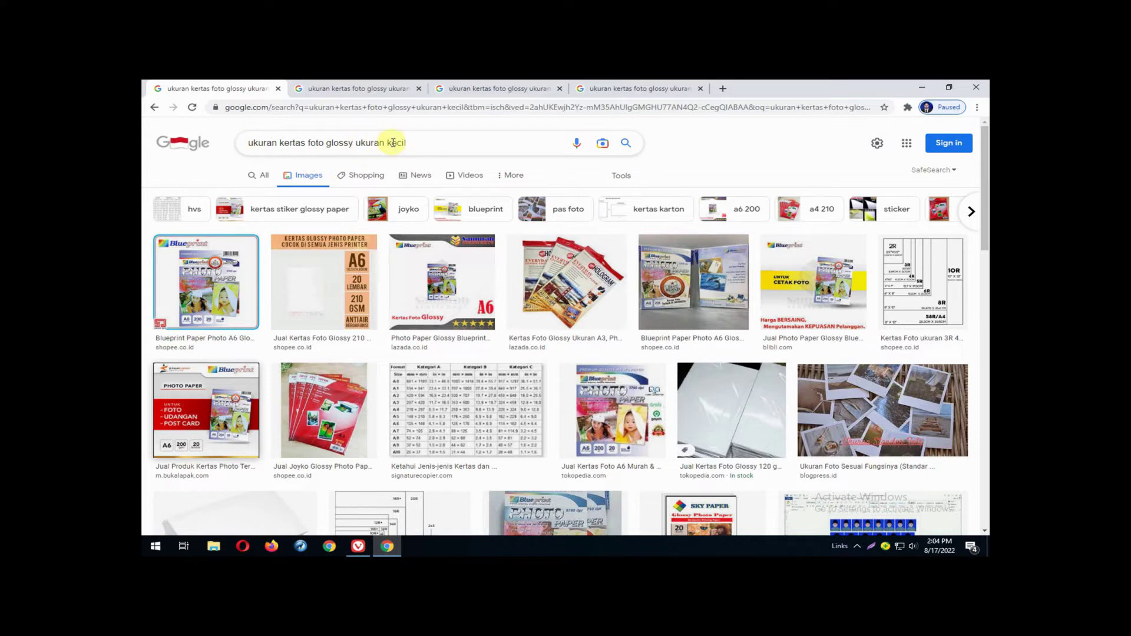
left_click(379, 88)
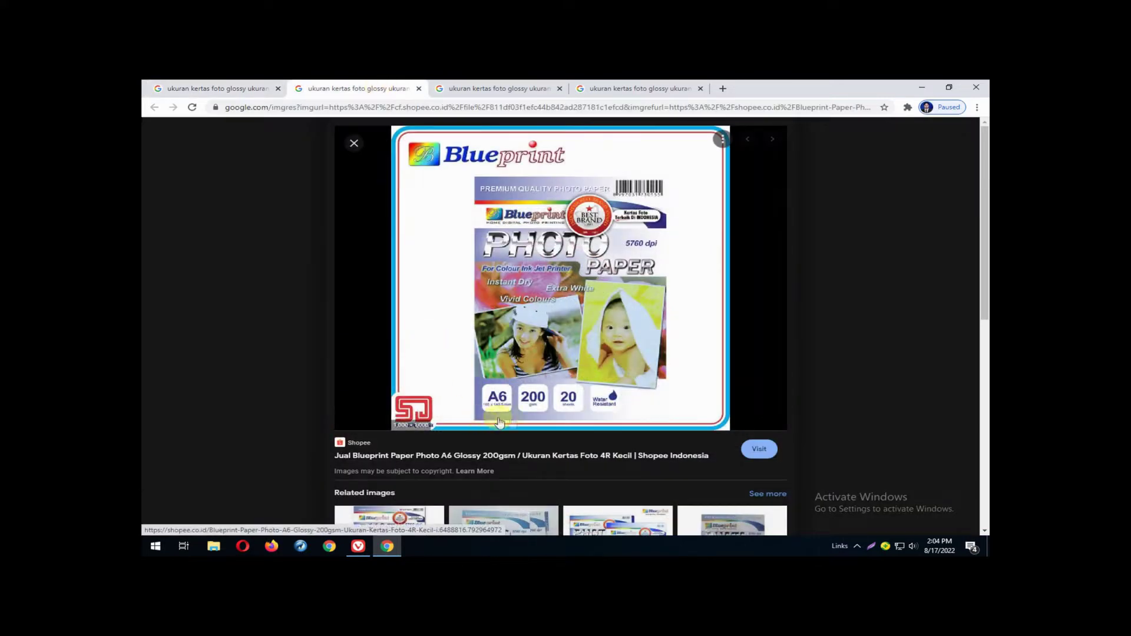
left_click(454, 86)
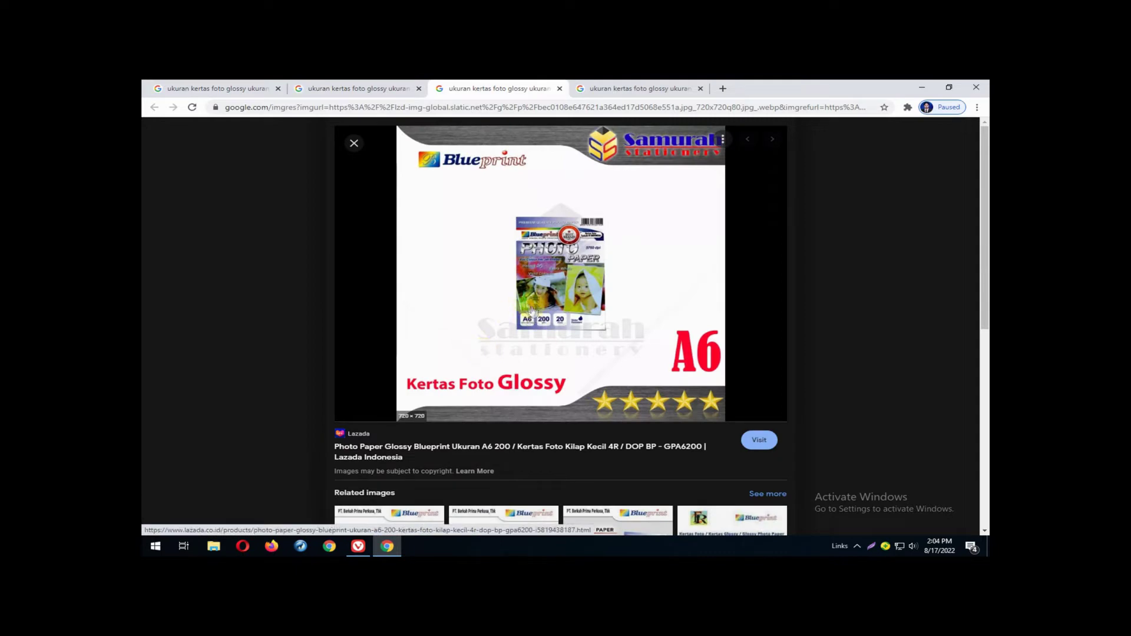
left_click(623, 92)
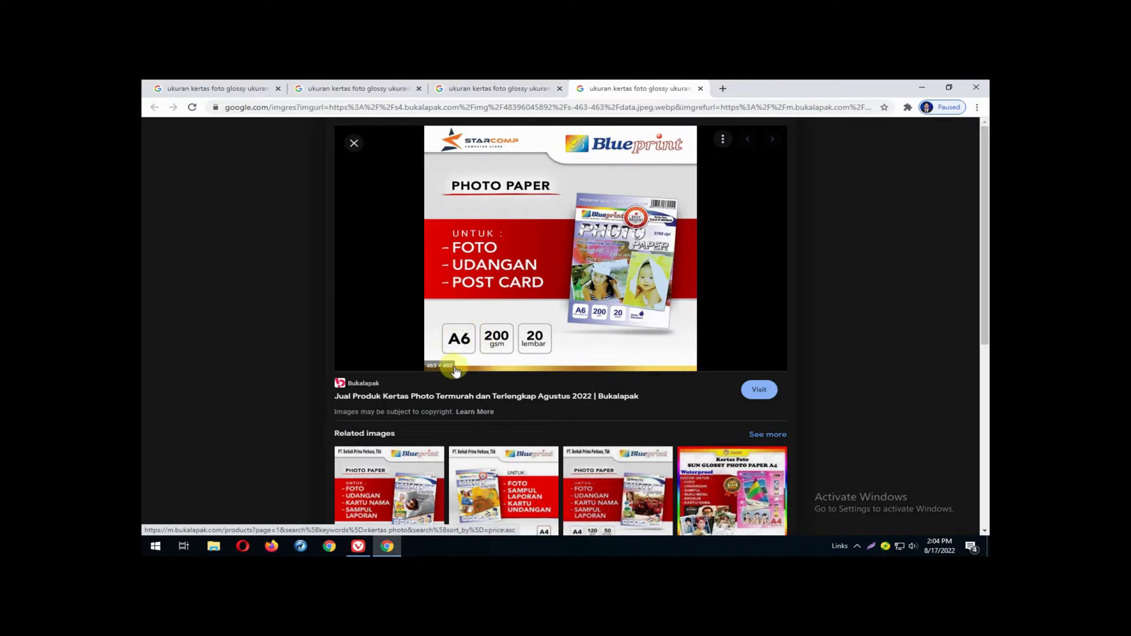
Launch CorelDRAW 12 from the CorelDRAW Graphics Suite 12 programs.
left_click(156, 547)
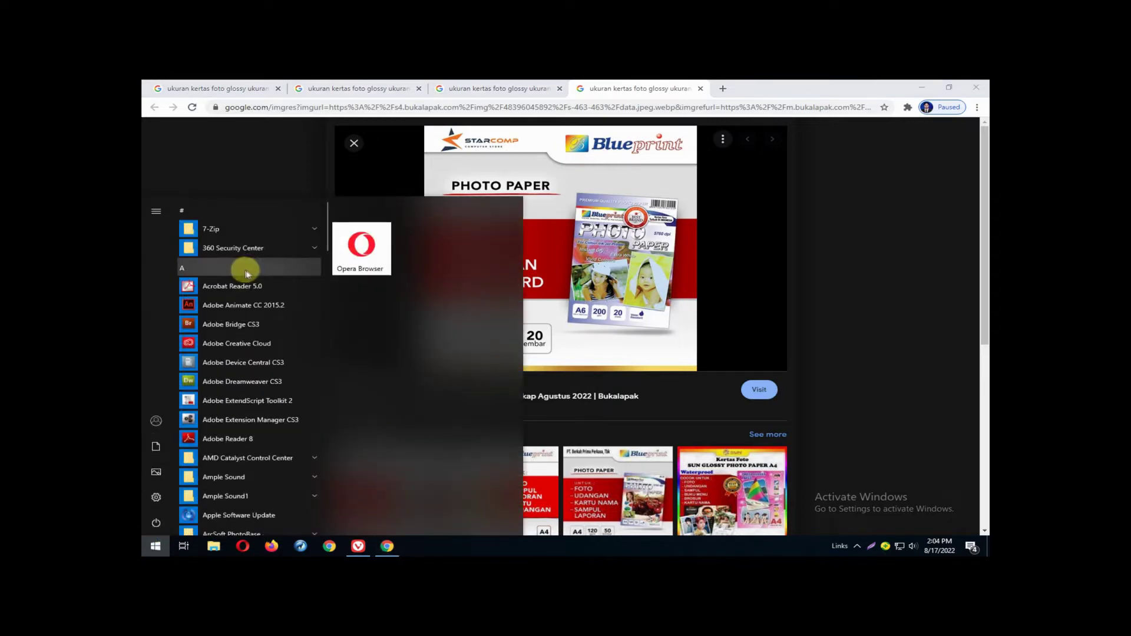
scroll(248, 290, "down", 5)
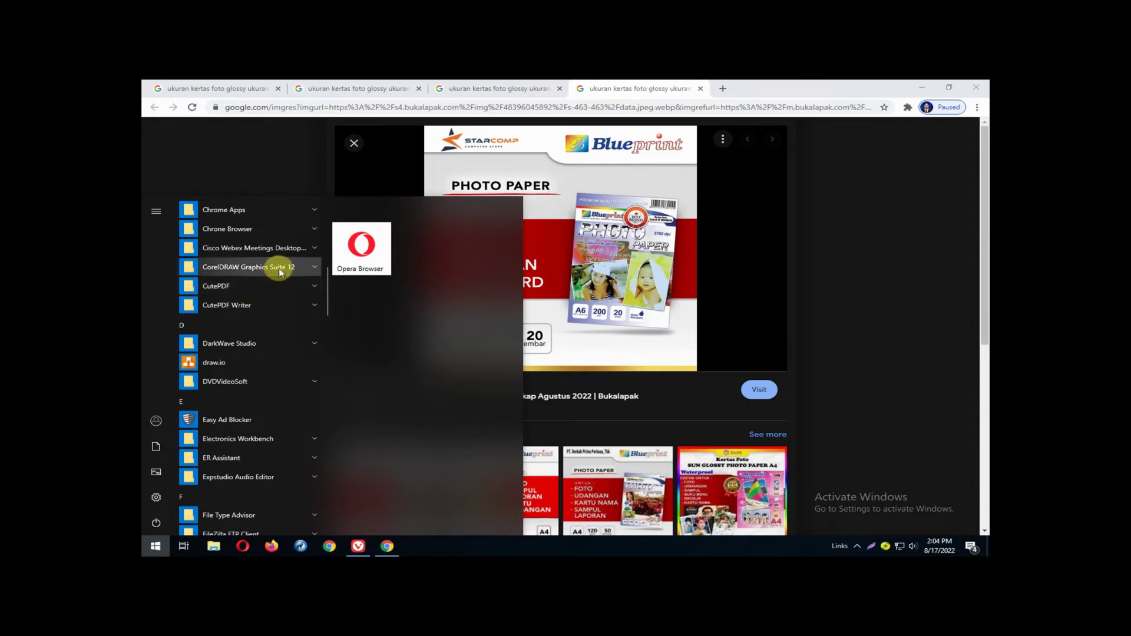
left_click(278, 263)
scroll(280, 271, "down", 2)
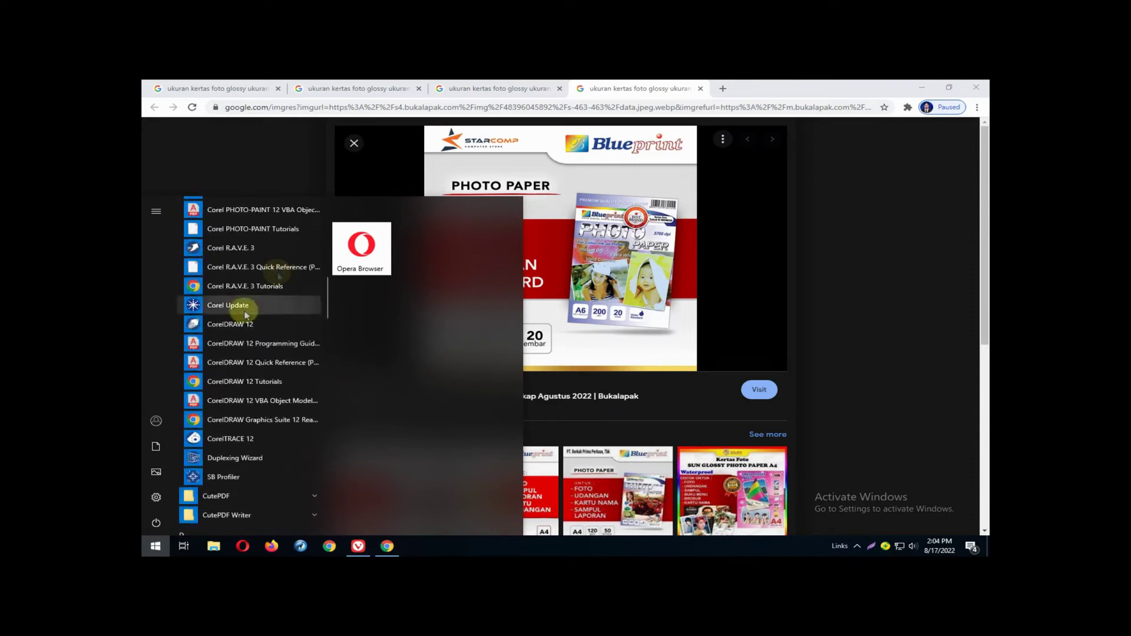
right_click(200, 320)
left_click(250, 170)
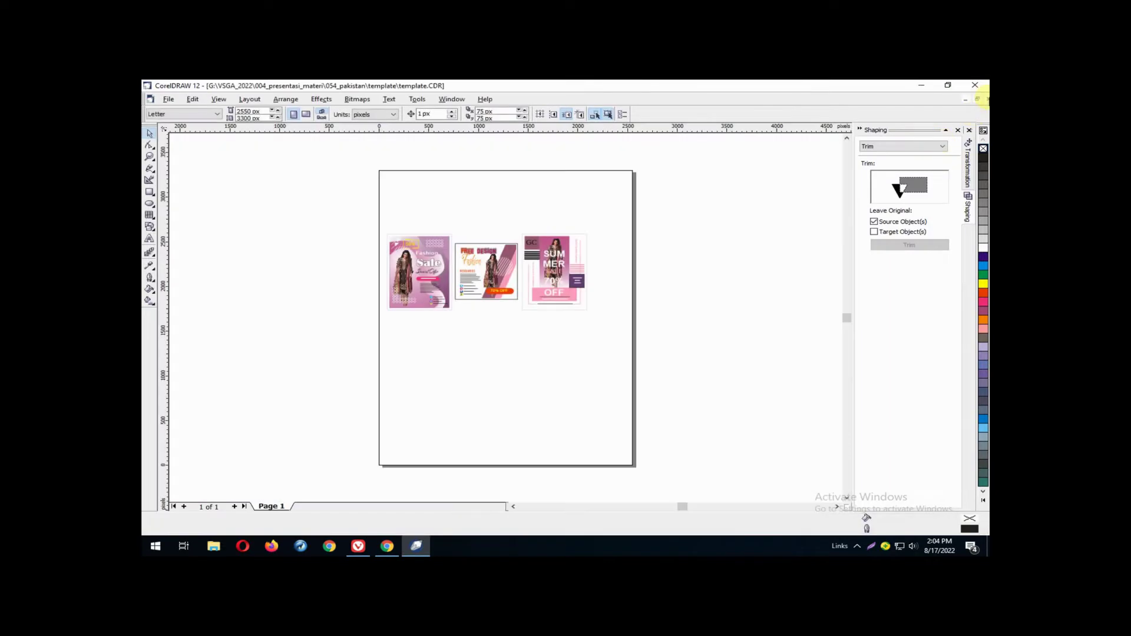
Close the open template drawing and create a new blank document with A6 paper size.
left_click(988, 99)
left_click(156, 98)
left_click(166, 110)
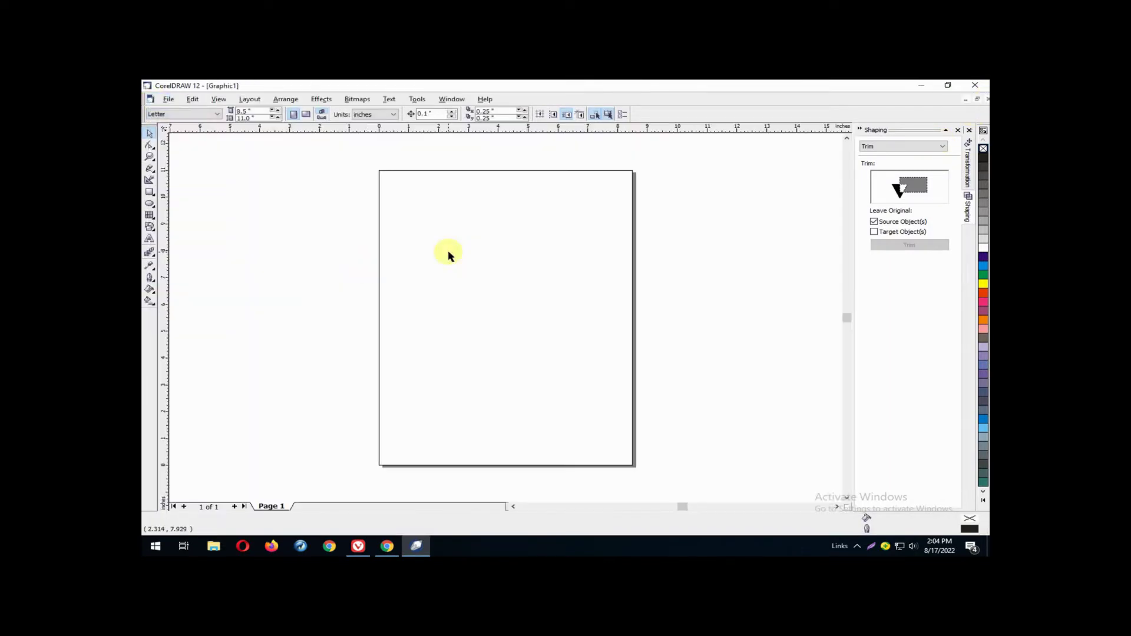
left_click(202, 115)
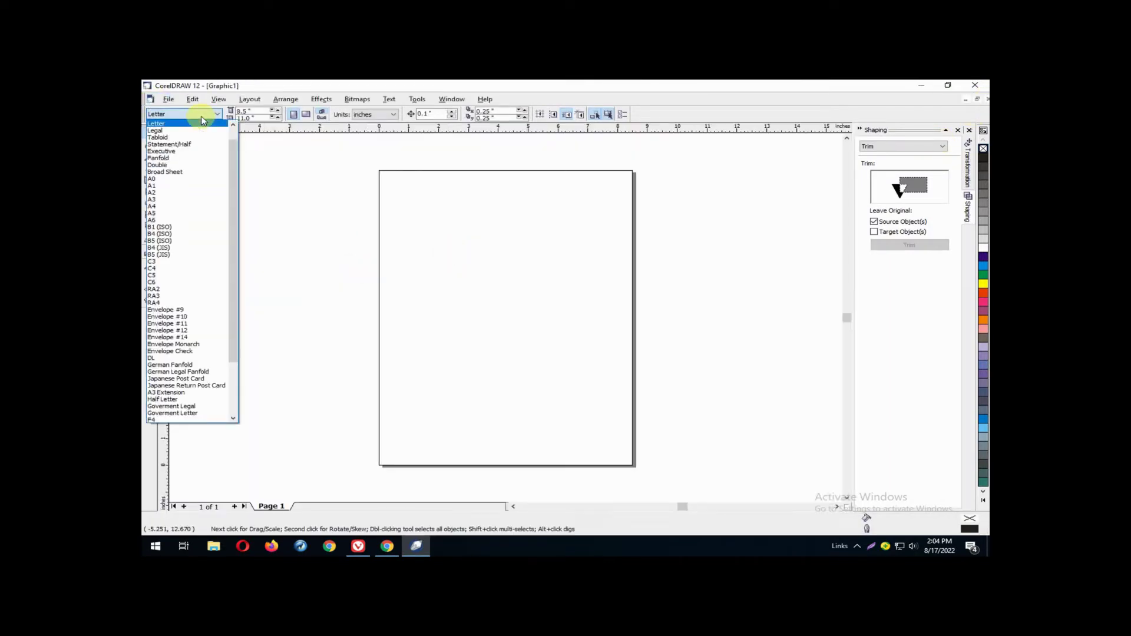
left_click(154, 221)
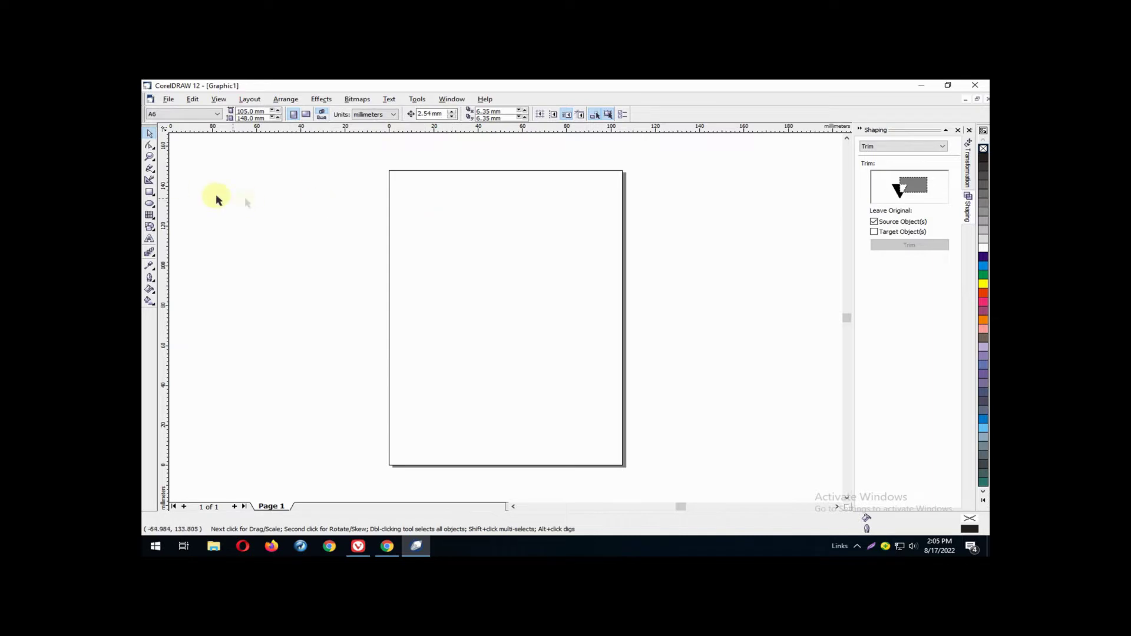
left_click(149, 192)
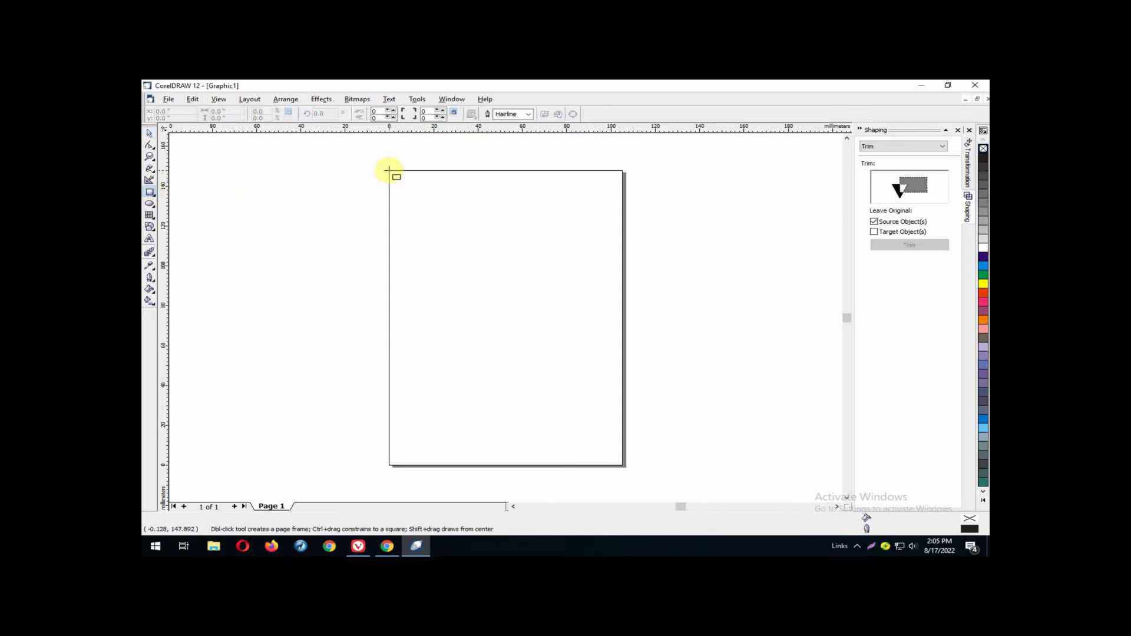
left_click_drag(389, 170, 624, 465)
key("space")
left_click(503, 332)
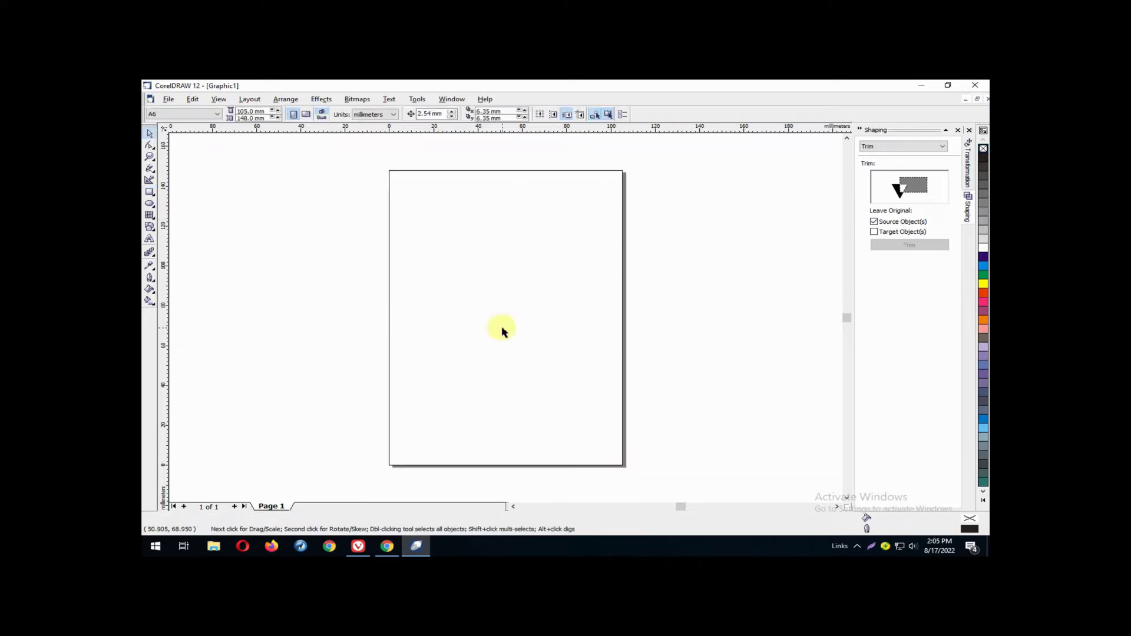
Draw a rectangle covering the A6 page and set its size to 105 mm wide by 150 mm high.
left_click(150, 192)
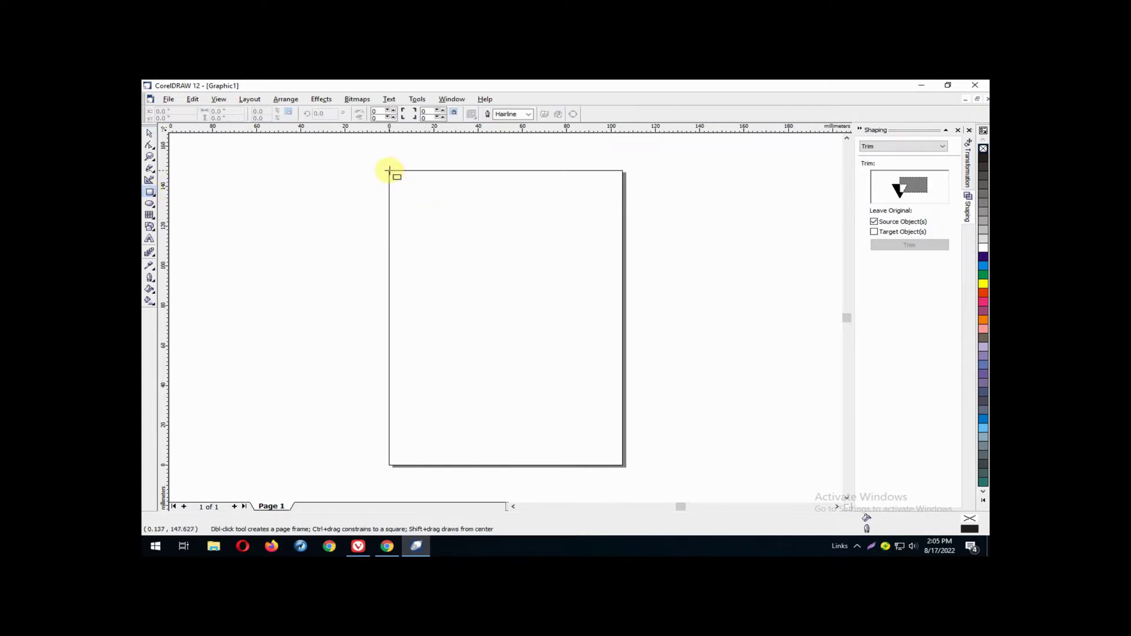
left_click_drag(389, 170, 624, 466)
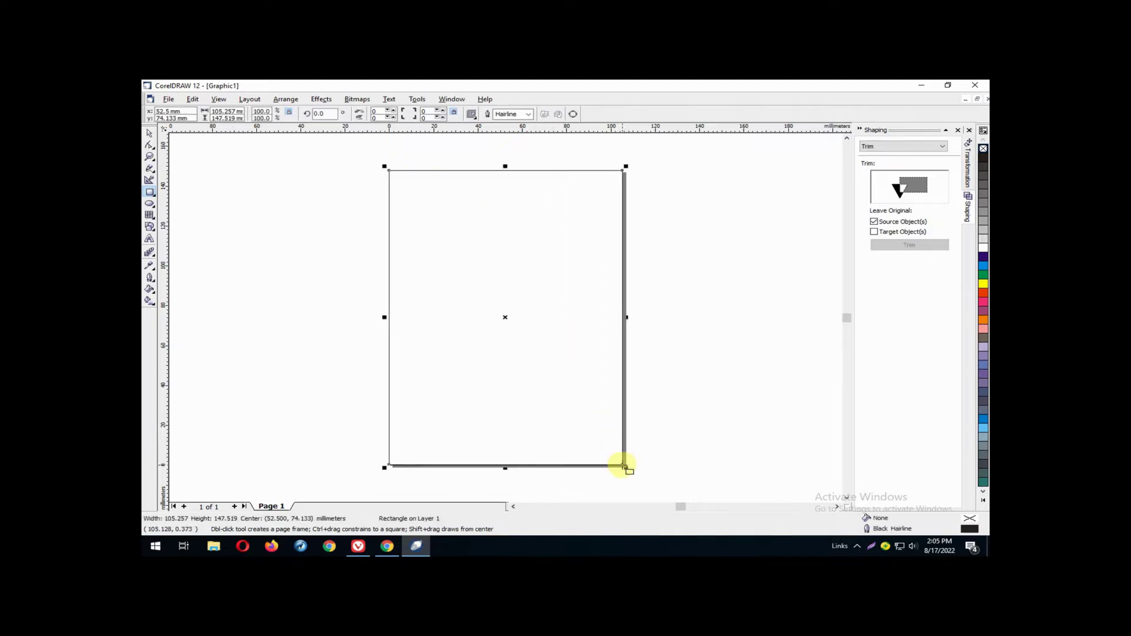
left_click(215, 111)
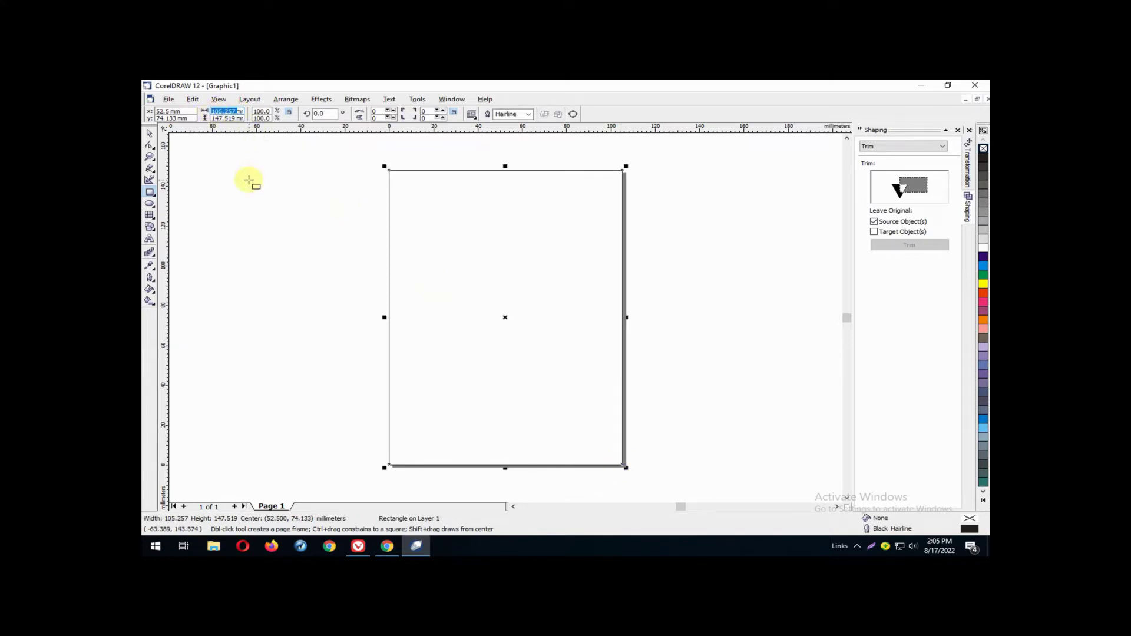
type("15")
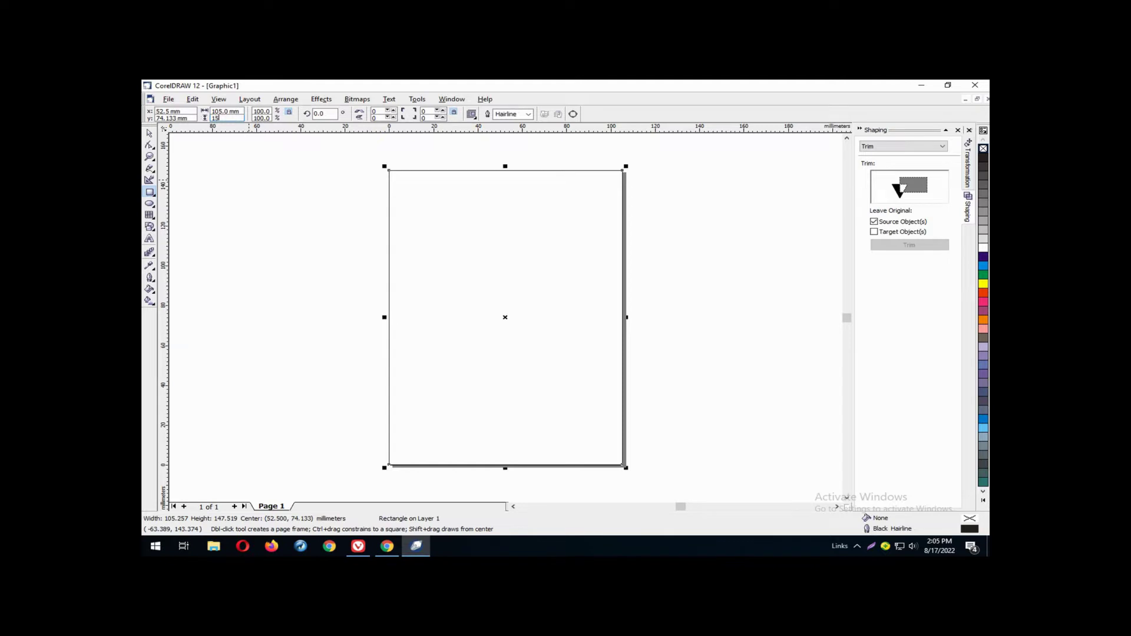
type("150")
key("Return")
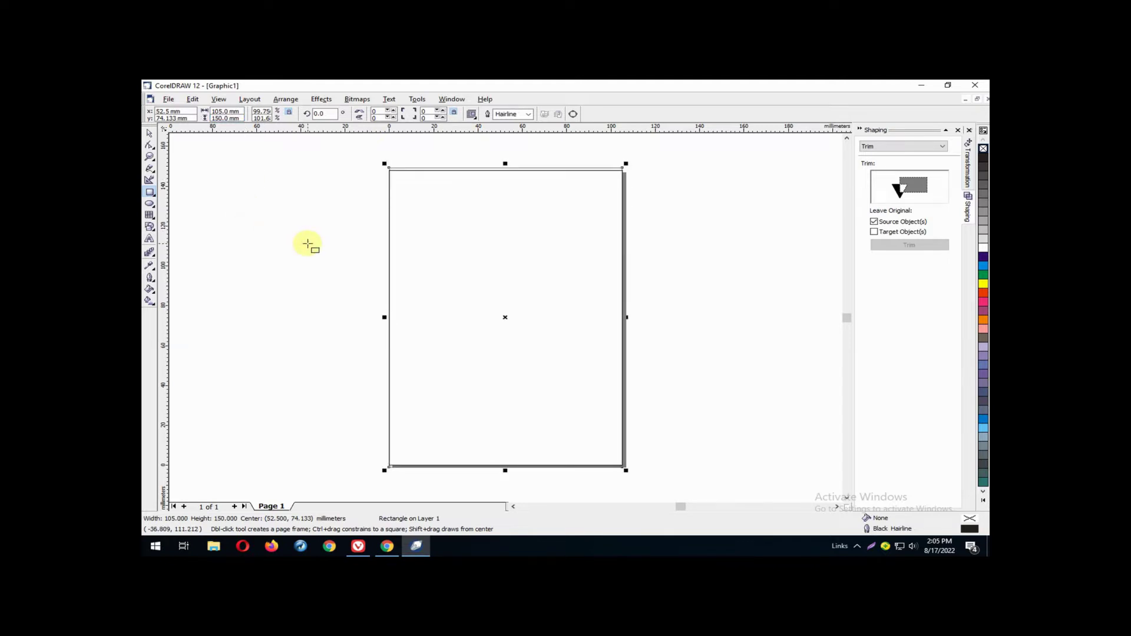
Set the page-sized rectangle's vertical centre position to 74 mm.
type("74")
key("Return")
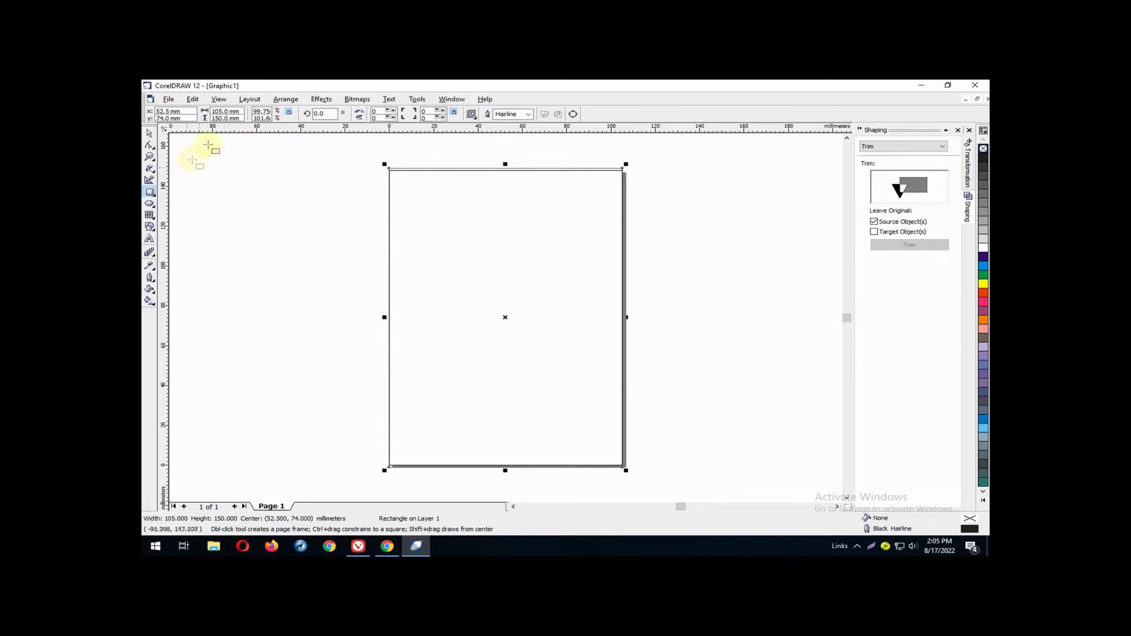
left_click(225, 118)
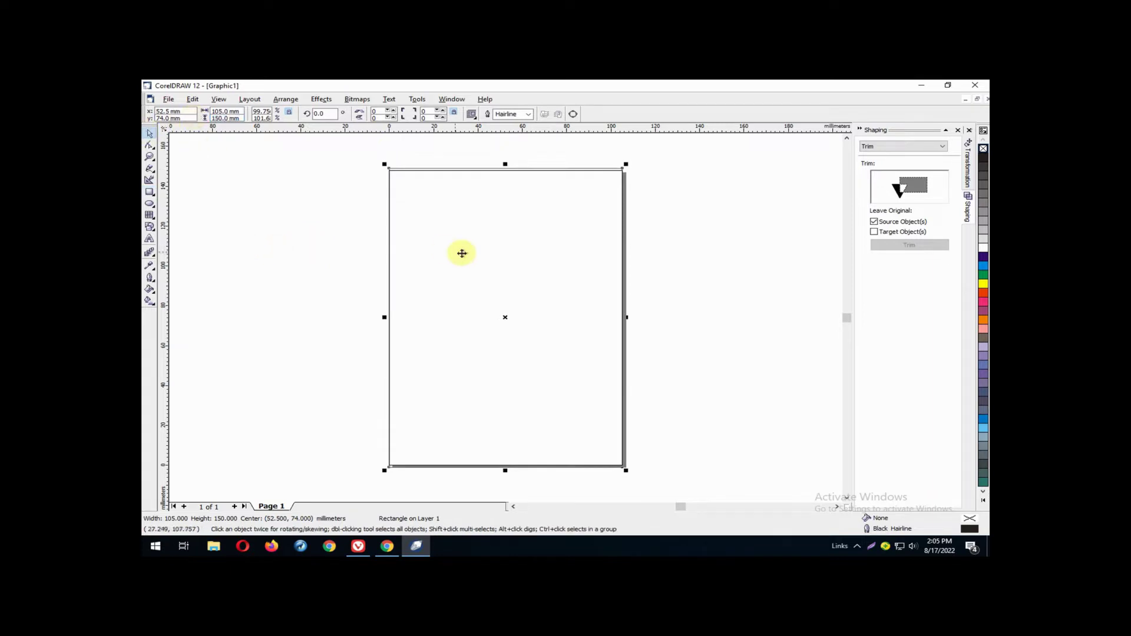
Move the 105 by 150 mm rectangle horizontally off the page into the empty area beside the page's left edge.
left_click_drag(462, 252, 228, 316)
left_click(361, 295)
left_click(512, 507)
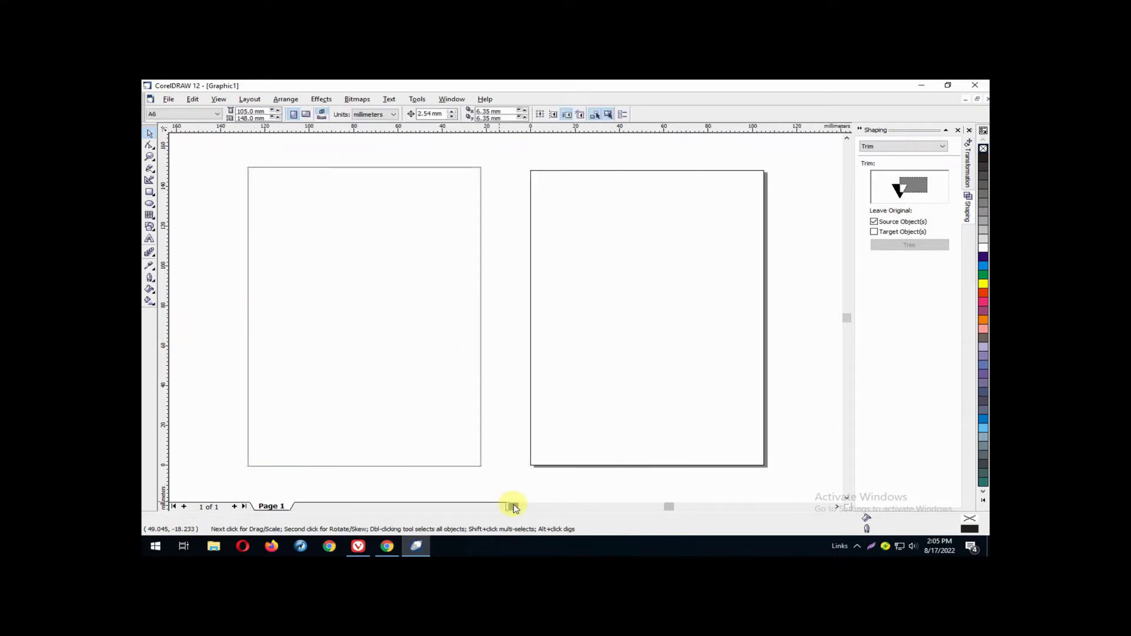
left_click(493, 235)
left_click(250, 232)
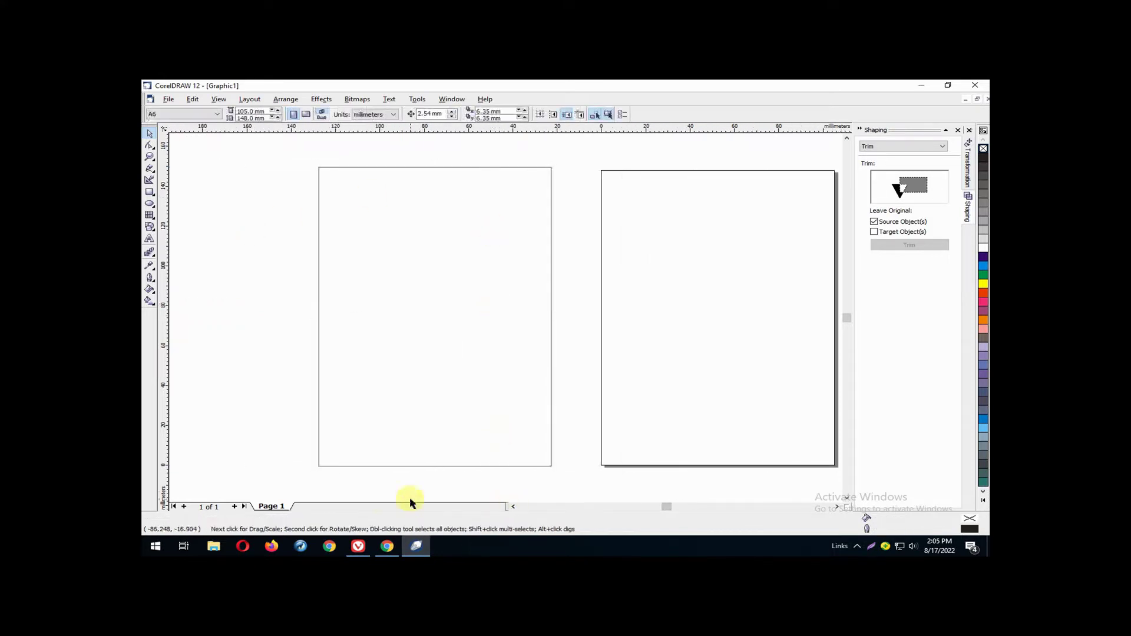
Draw a circle 15 mm in diameter in the empty area left of the large rectangle.
left_click(513, 506)
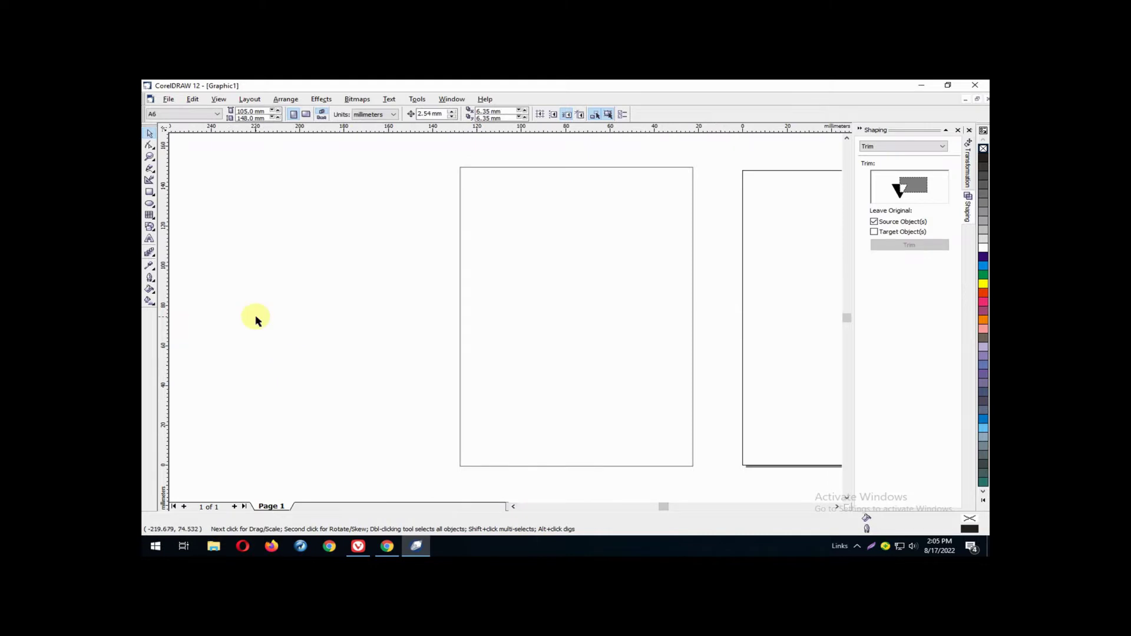
left_click(150, 204)
left_click_drag(279, 227, 311, 257)
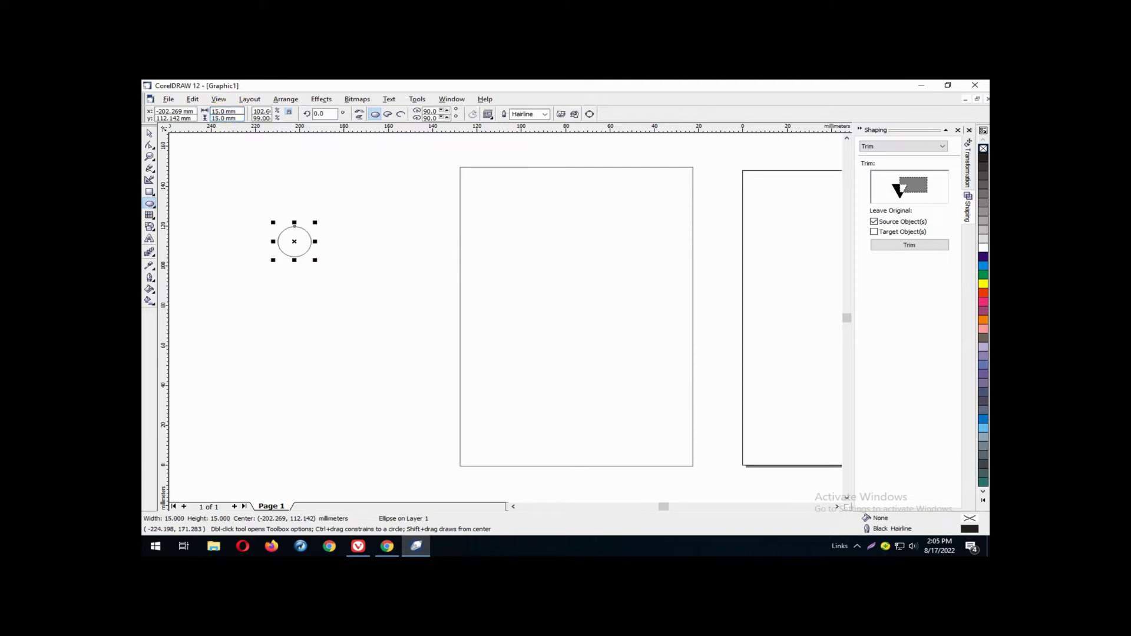
Draw a three-sided polygon about 20 by 21 mm below the circle, with its apex near the circle's centre.
left_click(150, 205)
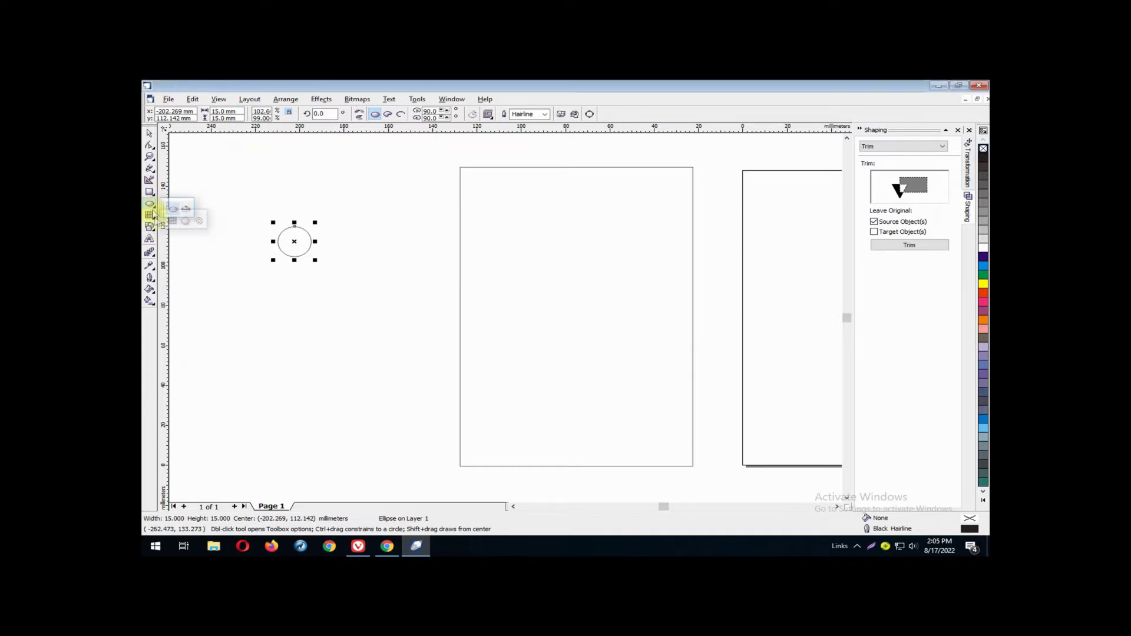
left_click(173, 209)
key("y")
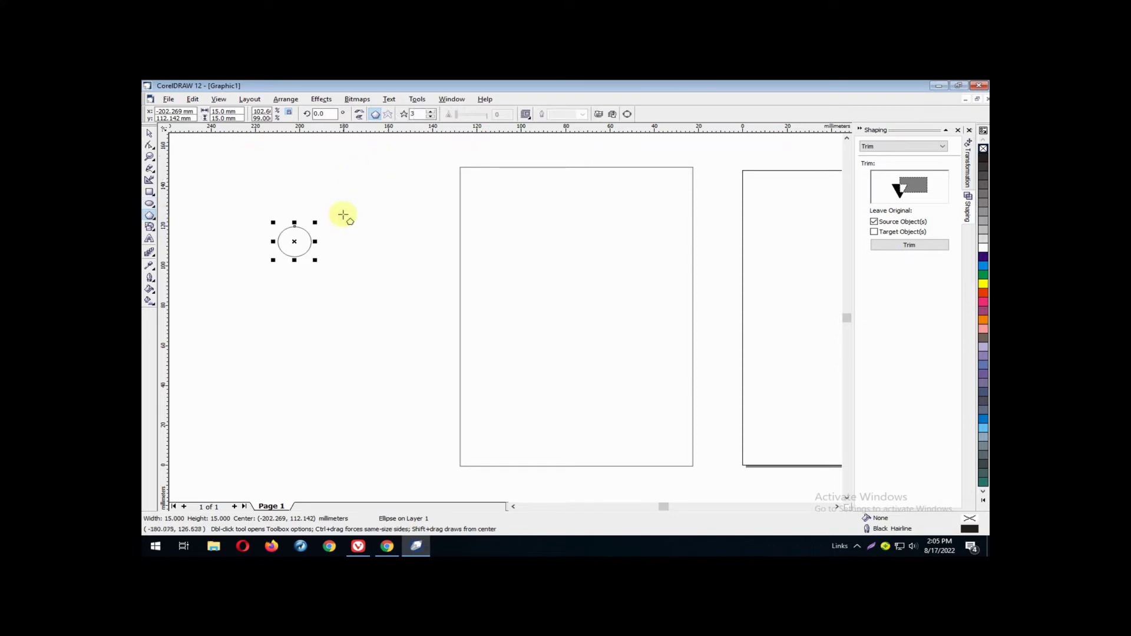
left_click_drag(349, 228, 299, 263)
key("space")
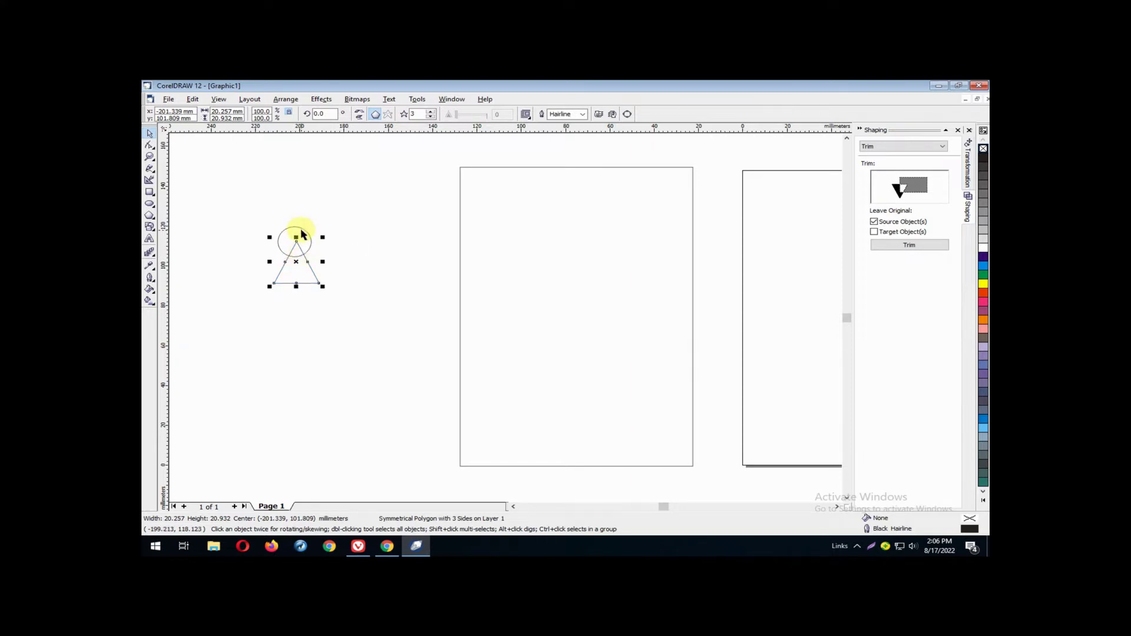
Align the circle and triangle on their common vertical centre line and weld them into one keyhole shape.
left_click(301, 231, "shift")
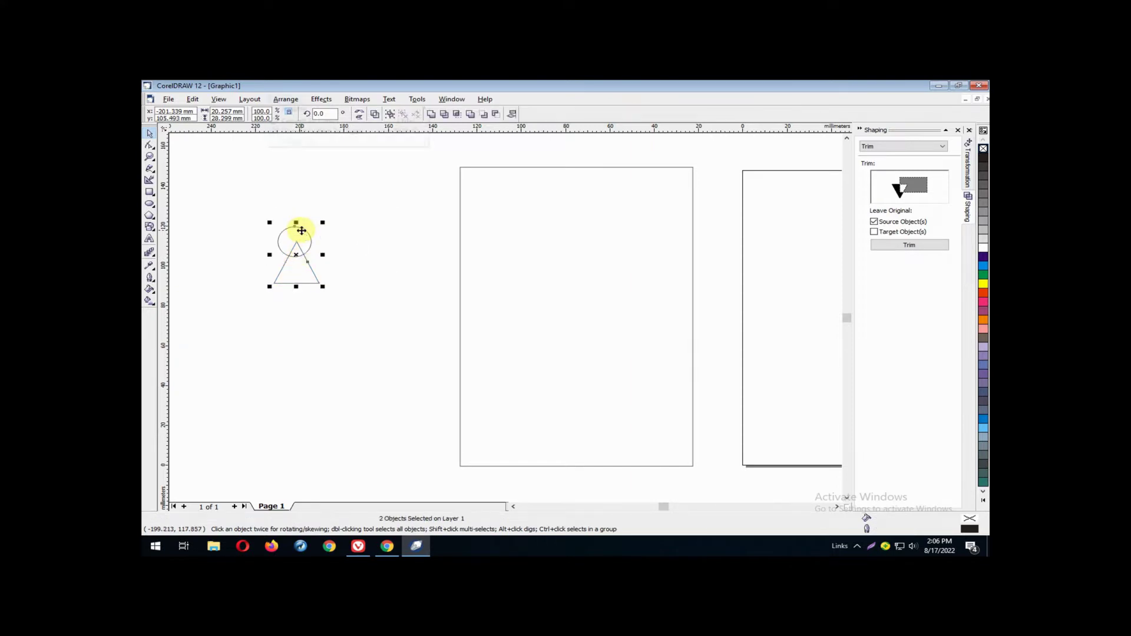
key("alt+a")
key("a")
left_click(449, 230)
left_click(583, 296)
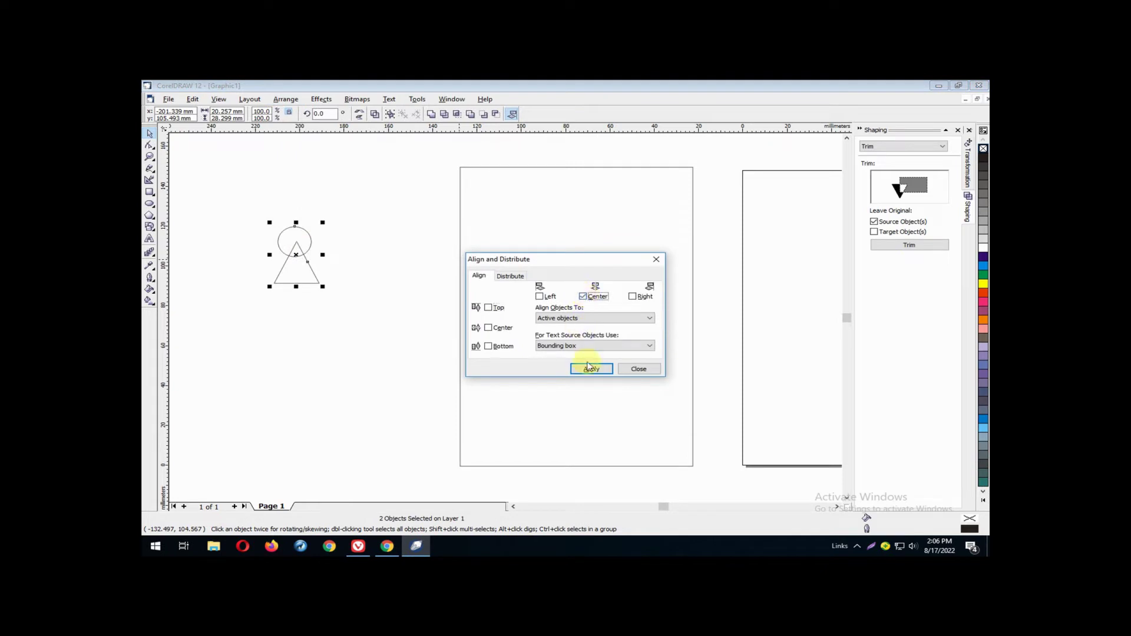
left_click(589, 369)
left_click(639, 370)
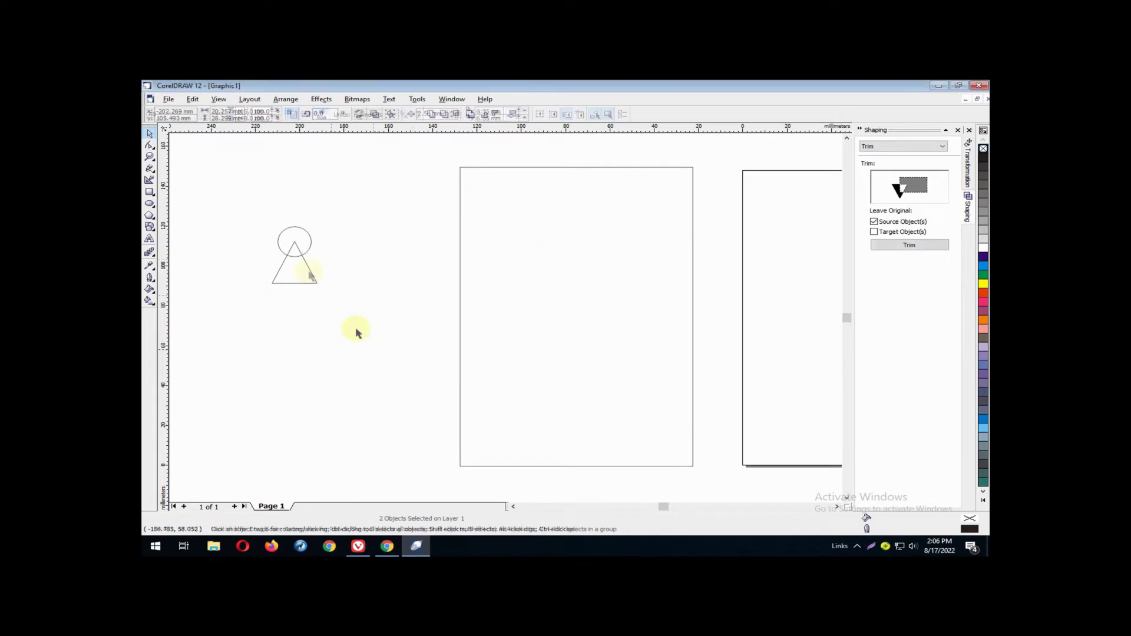
left_click_drag(247, 202, 392, 310)
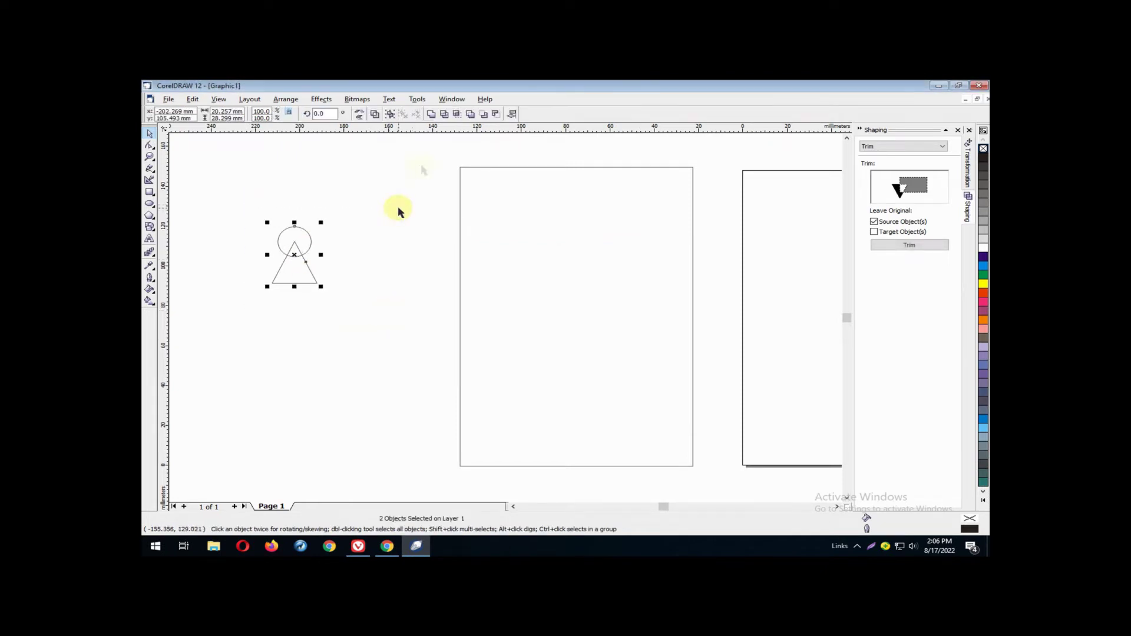
left_click(432, 117)
Draw a rectangle around the keyhole shape and set its size to 40 mm wide by 60 mm high.
key("F6")
left_click_drag(248, 202, 319, 284)
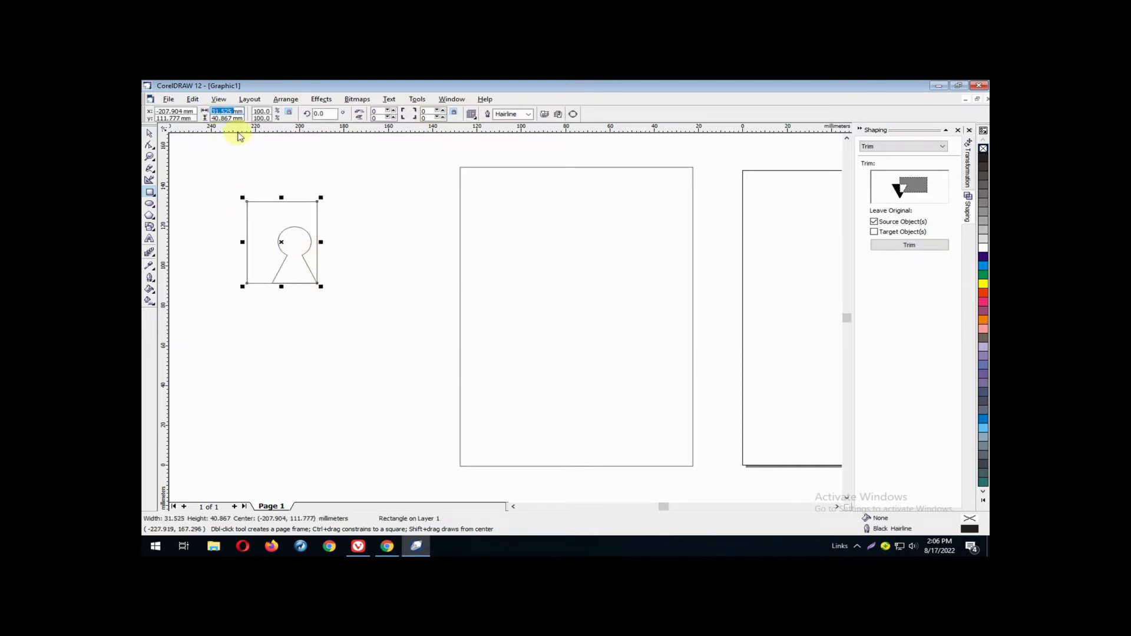
type("40")
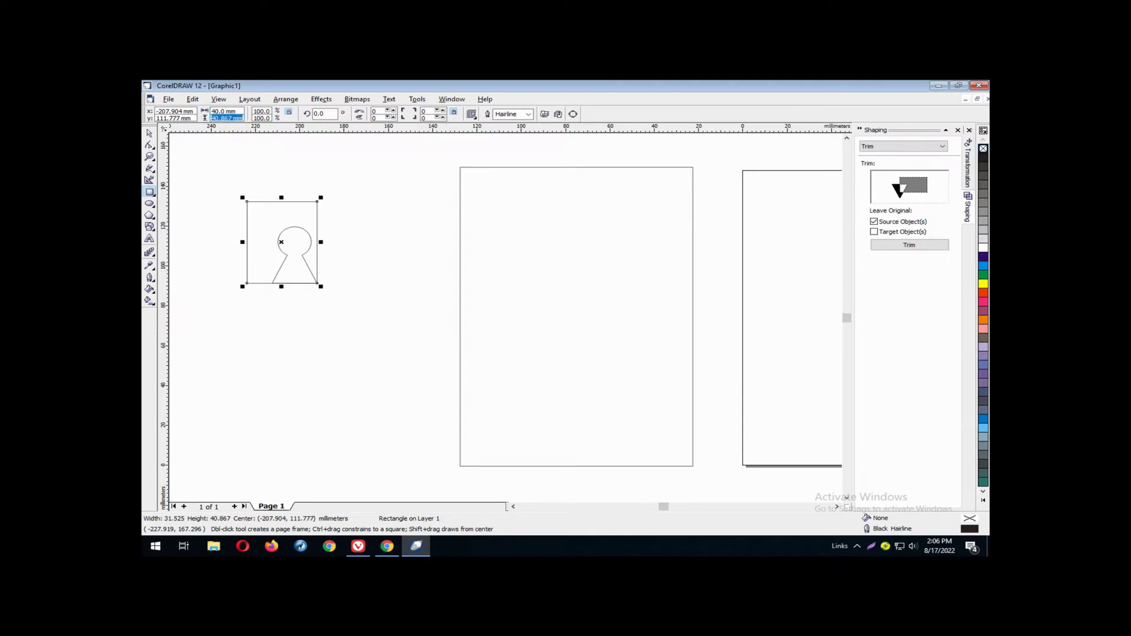
key("Return")
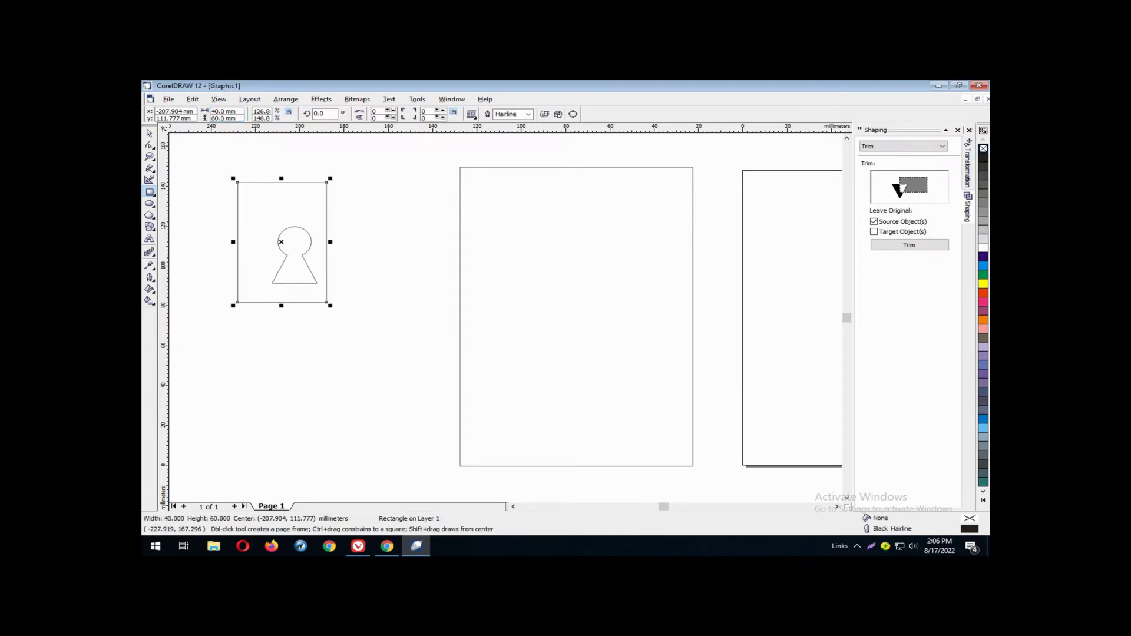
Scale the keyhole up proportionally to about 27 by 38 mm so its base reaches the surrounding rectangle's lower edge.
key("space")
left_click(287, 240)
left_click(300, 260)
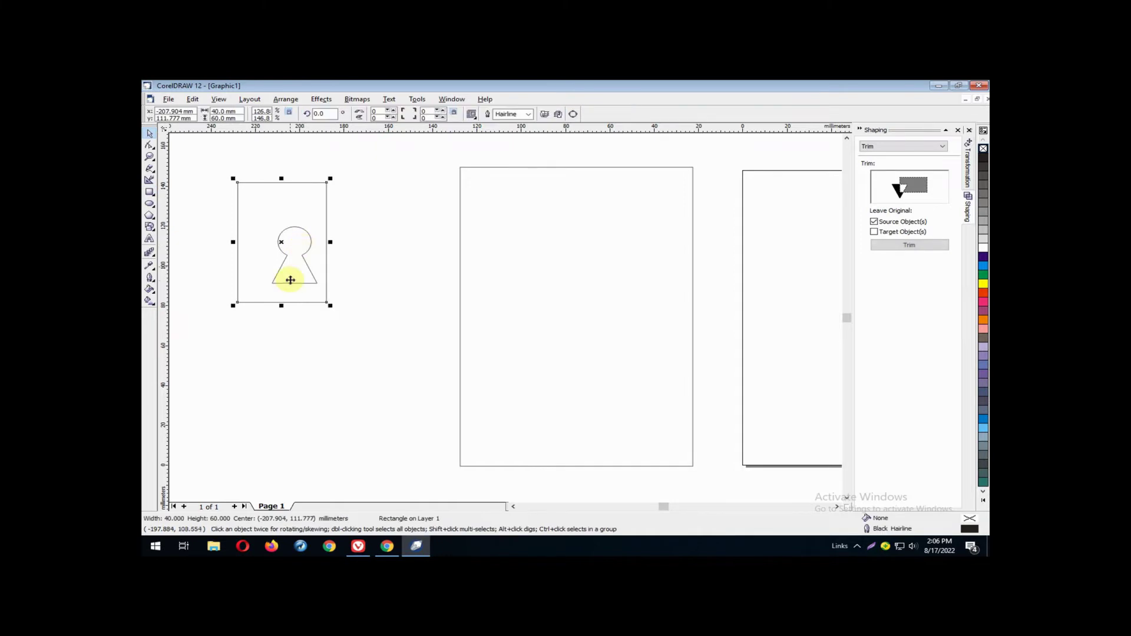
left_click(279, 277)
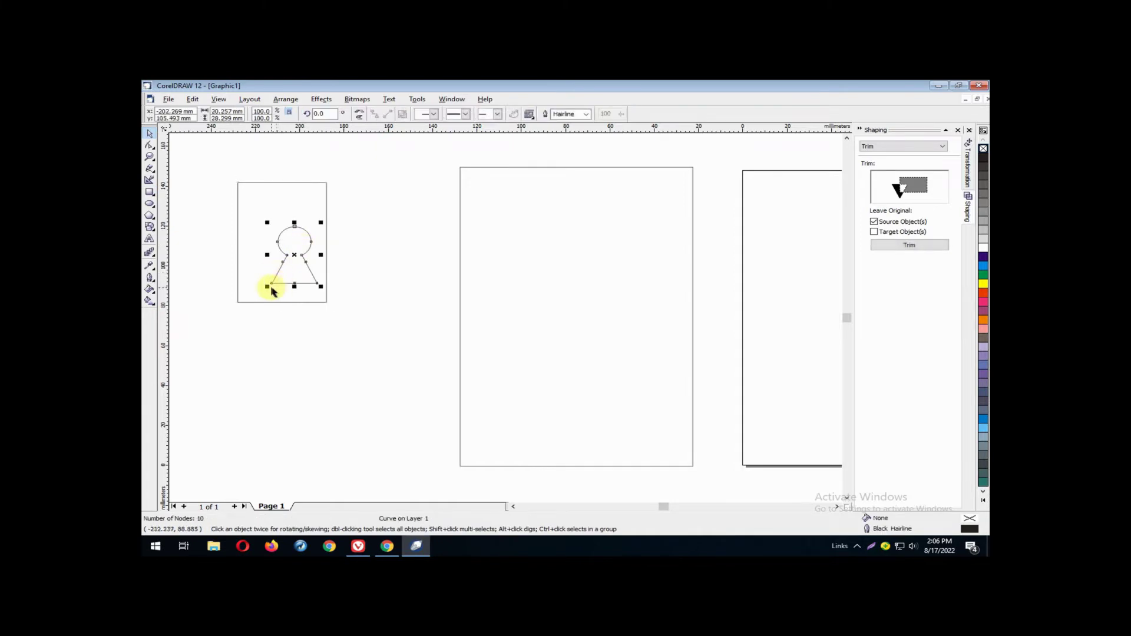
left_click_drag(267, 287, 252, 305)
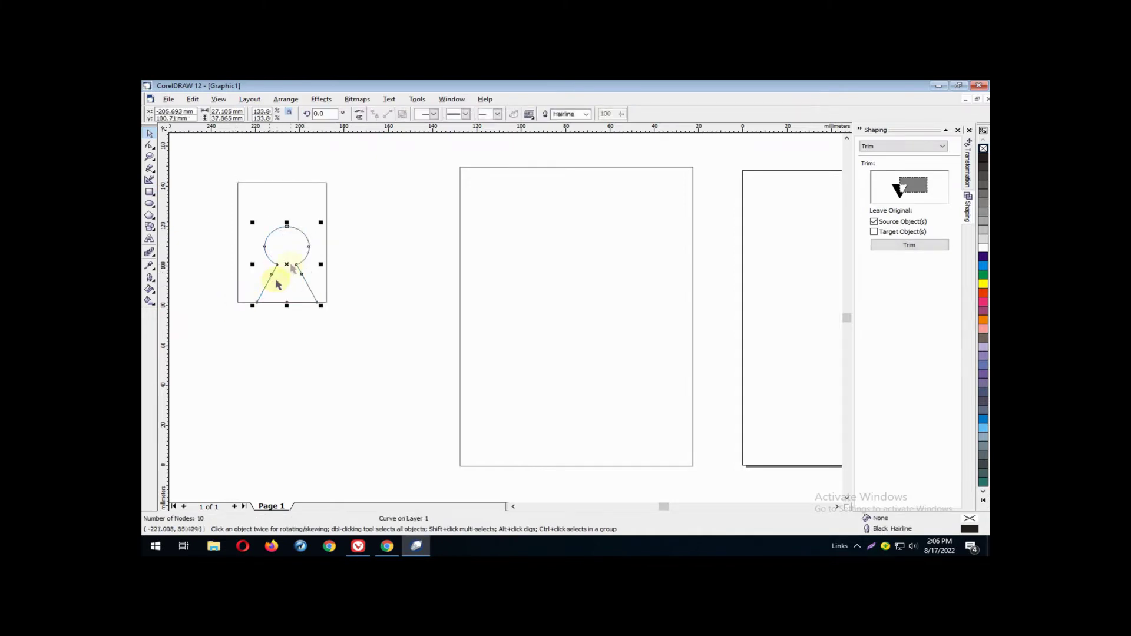
Align the keyhole and the surrounding 40 by 60 mm rectangle on their common vertical centre line.
left_click(292, 195, "shift")
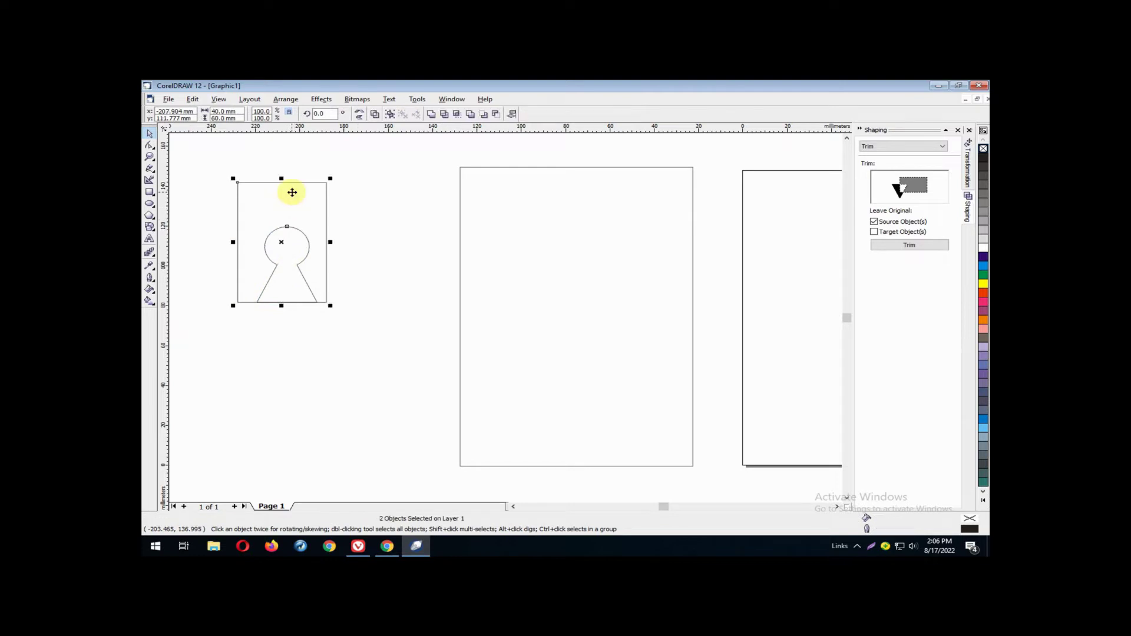
key("alt+a")
key("a")
key("a")
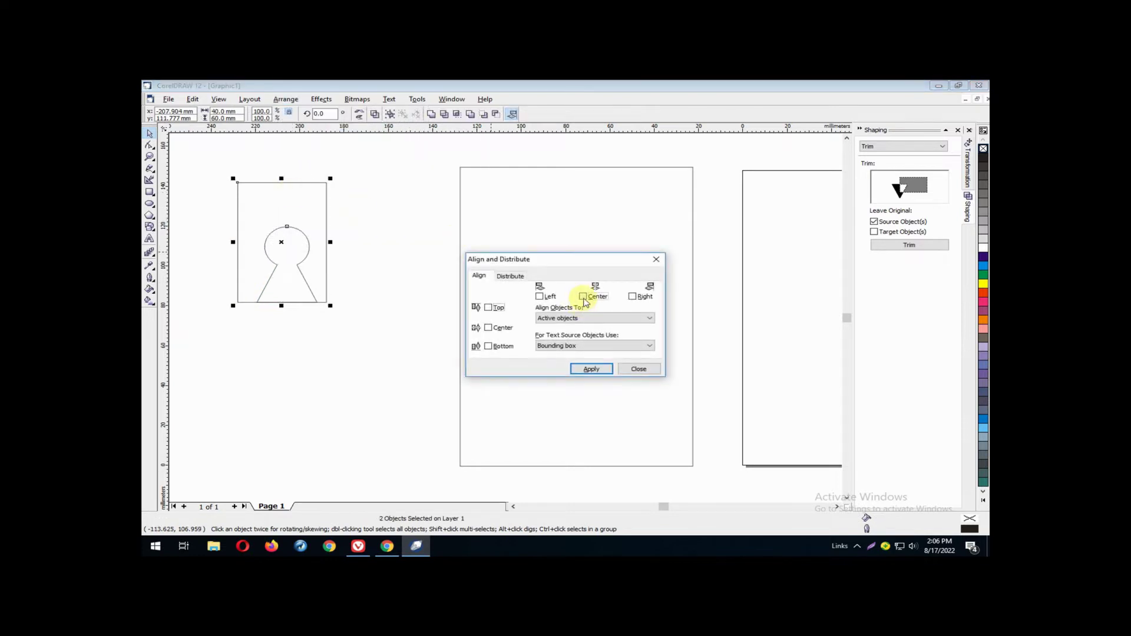
left_click(583, 297)
left_click(590, 370)
left_click(635, 370)
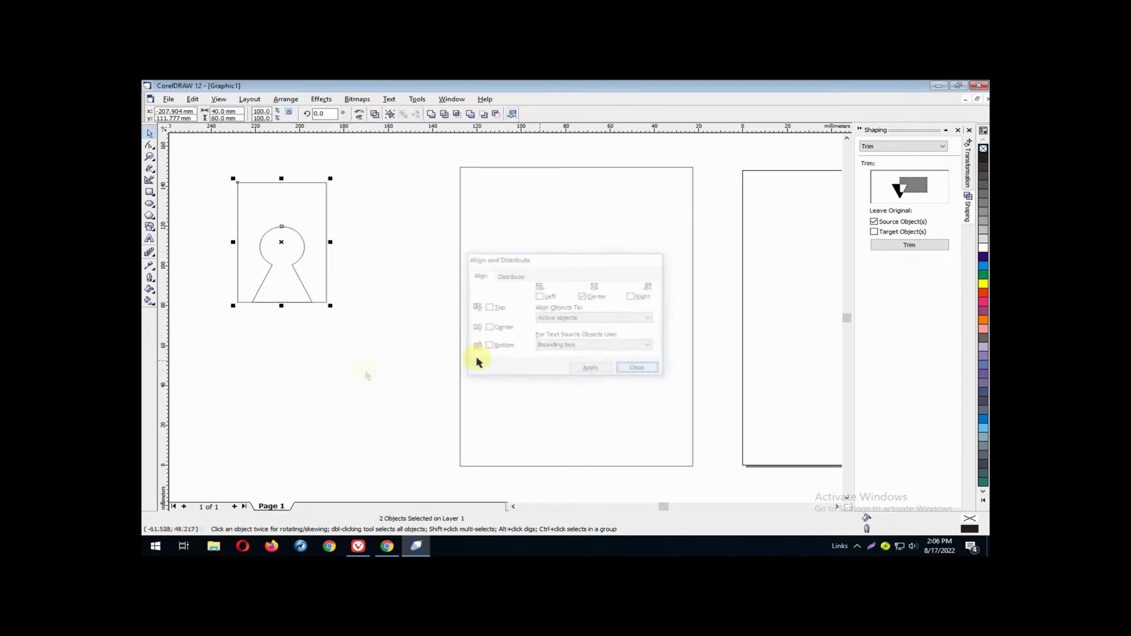
Enlarge the keyhole proportionally to about 34 by 47 mm, keeping its base on the rectangle's lower edge.
left_click(297, 241)
left_click(299, 237)
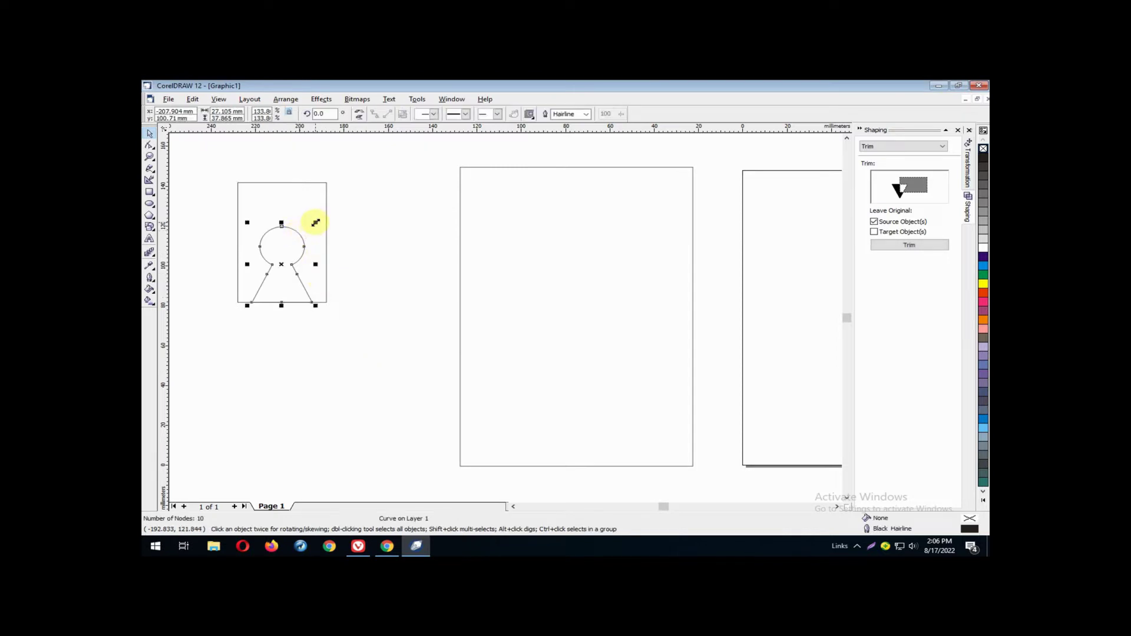
left_click_drag(316, 222, 328, 211)
left_click_drag(248, 209, 279, 194)
Recentre the enlarged keyhole horizontally within the 40 by 60 mm rectangle.
left_click(277, 183, "shift")
key("alt+a")
left_click(458, 270)
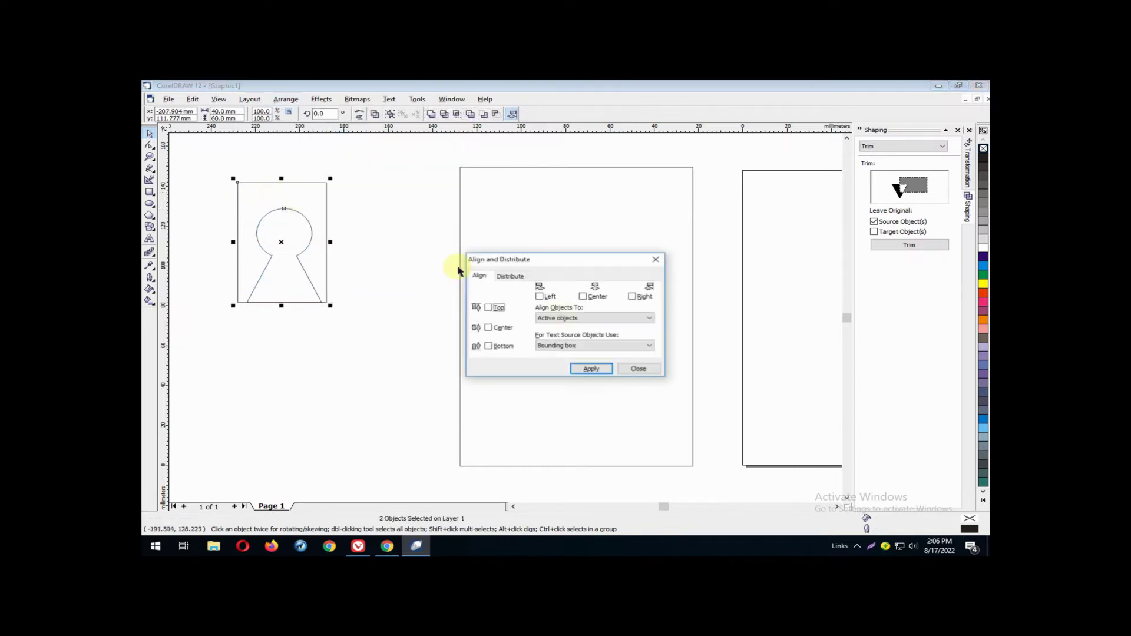
left_click(583, 297)
left_click(591, 369)
left_click(639, 369)
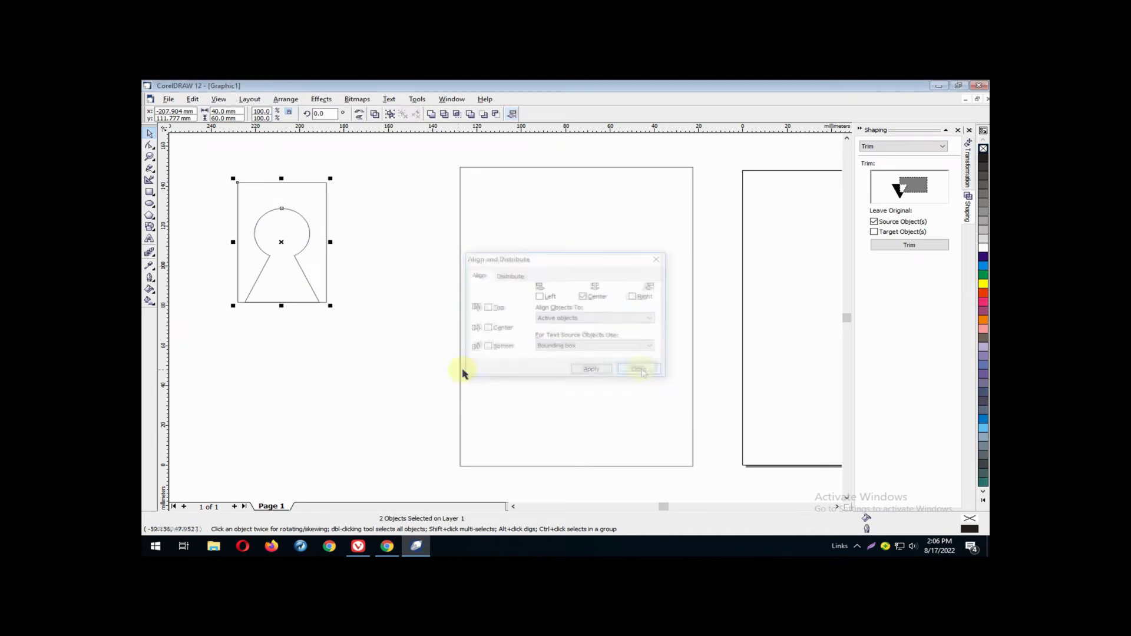
Fill the 40 by 60 mm rectangle with red and the keyhole shape with white.
left_click(334, 265)
left_click(326, 205)
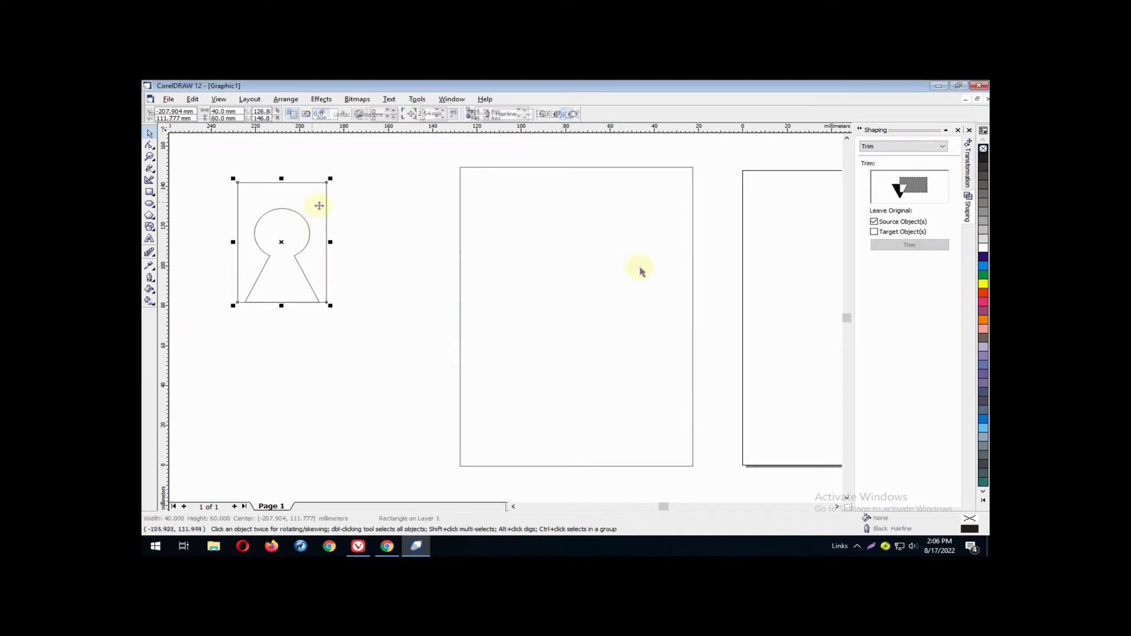
left_click(983, 298)
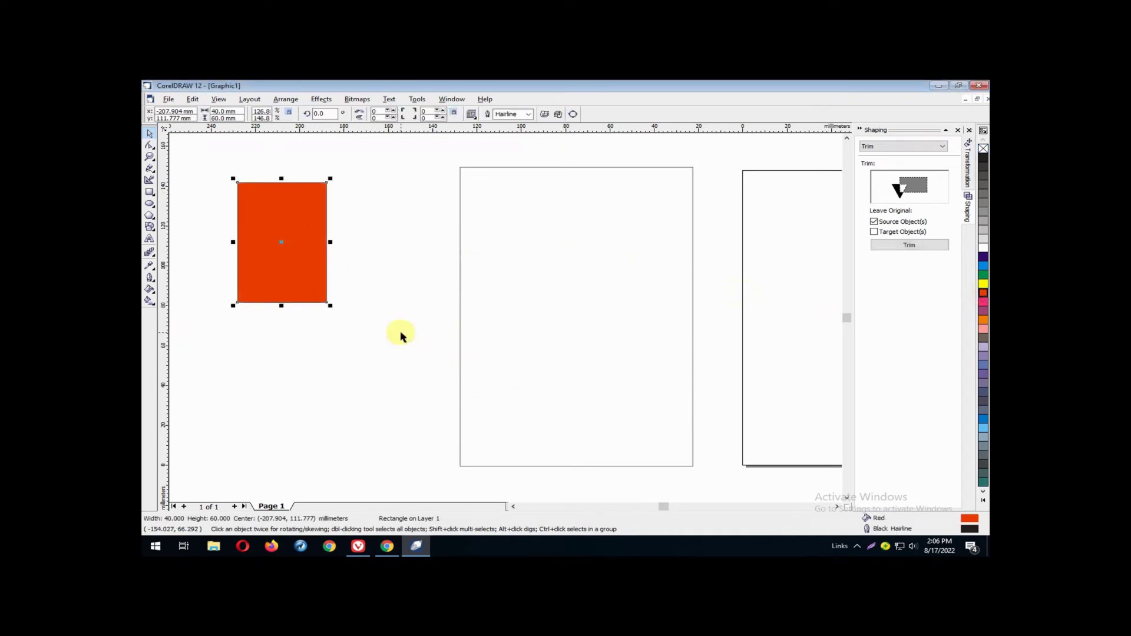
left_click(357, 333)
left_click(302, 217)
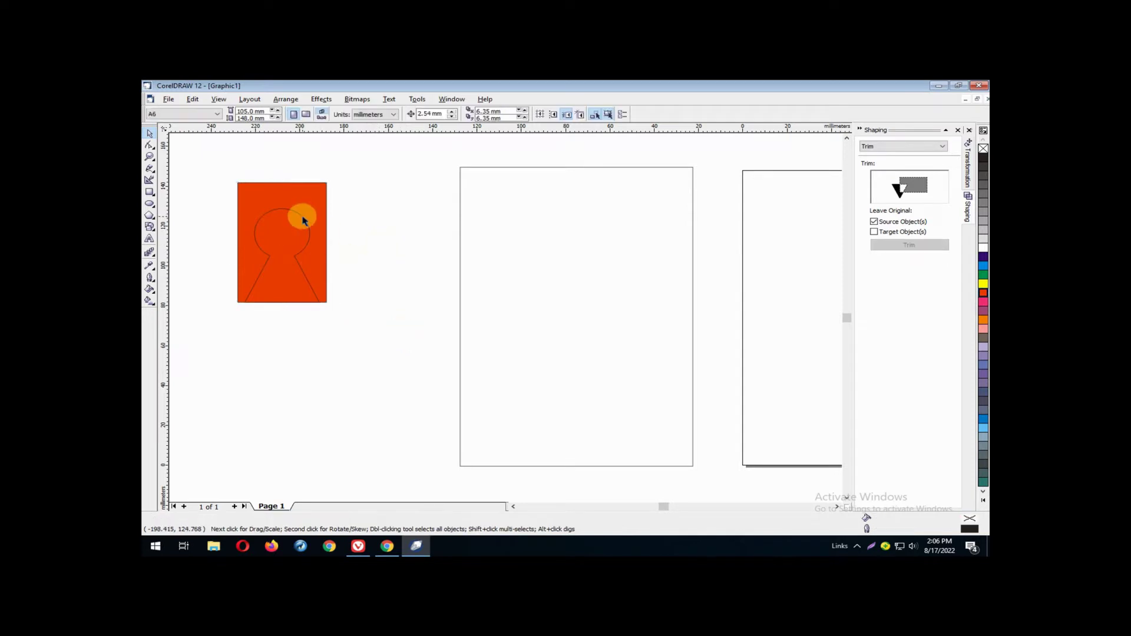
left_click(983, 248)
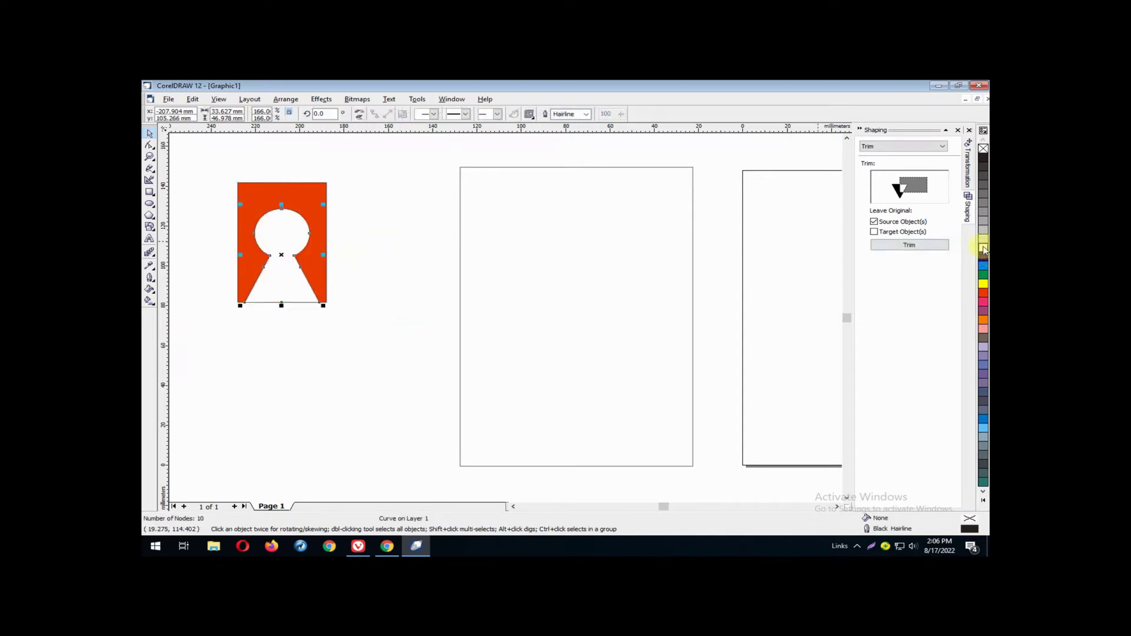
left_click(366, 271)
Nudge the white keyhole up 1 mm and group it with the red rectangle.
left_click(282, 252)
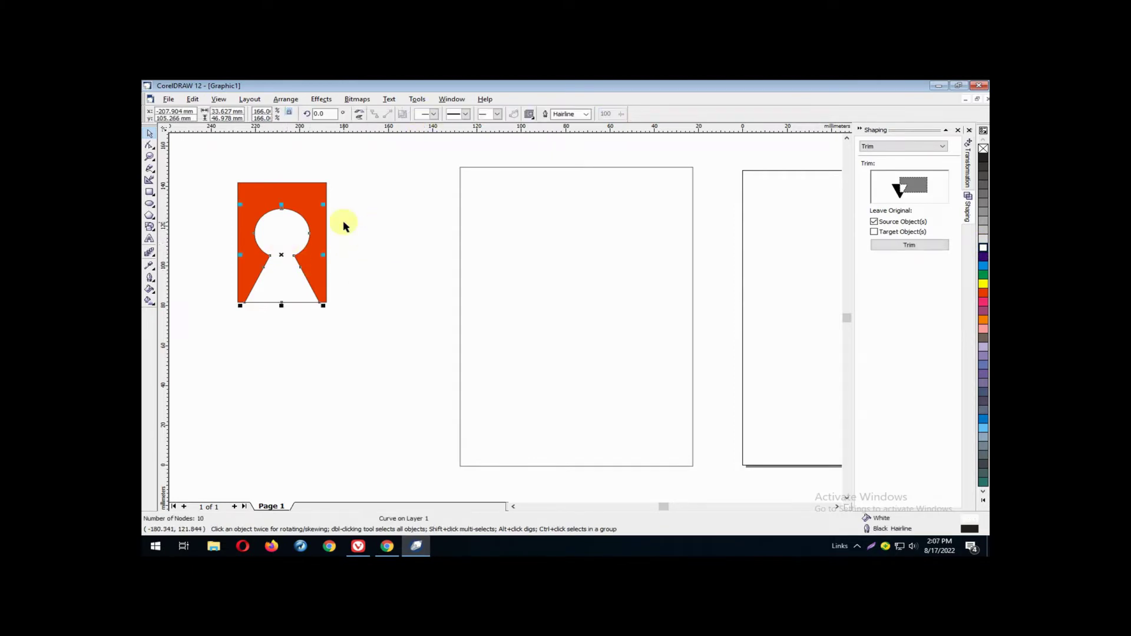
key("Up")
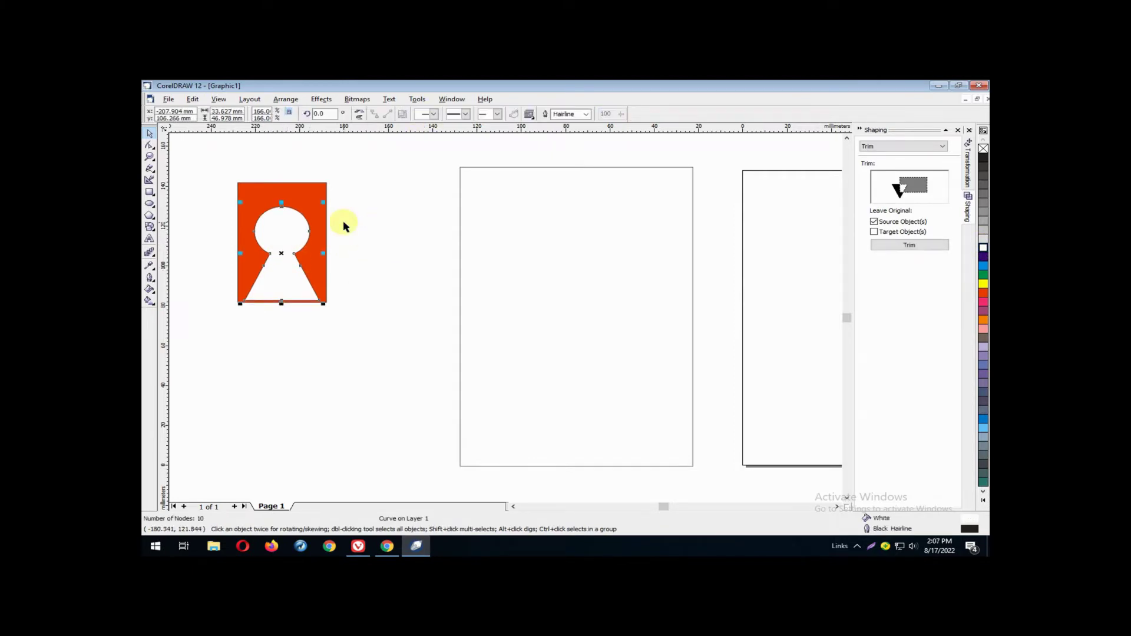
left_click_drag(218, 169, 377, 339)
left_click(286, 99)
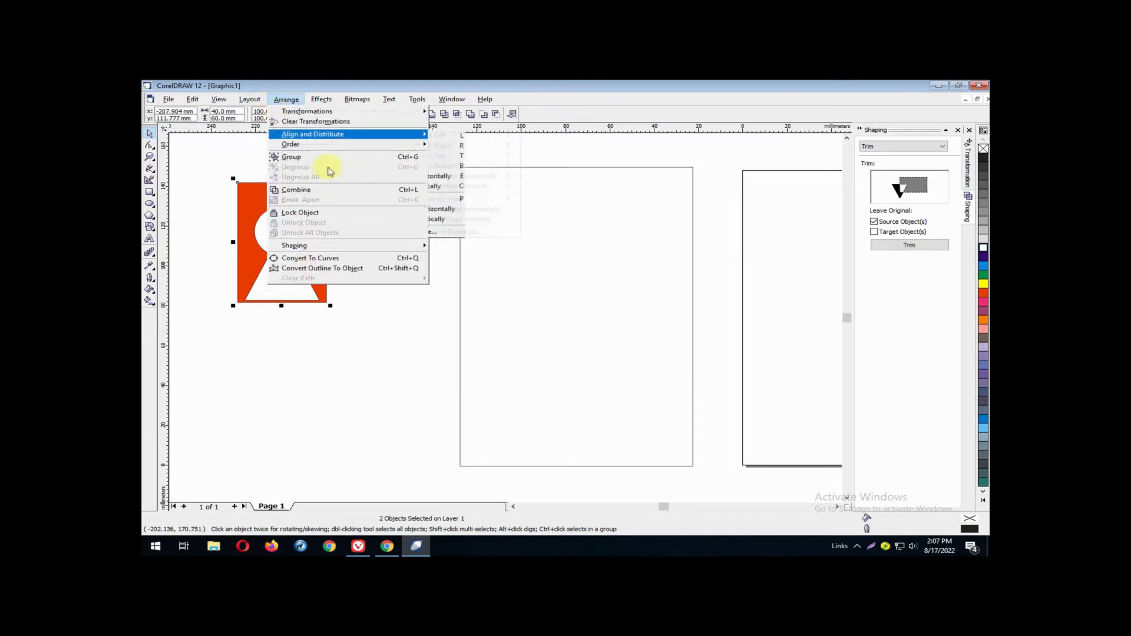
left_click(328, 157)
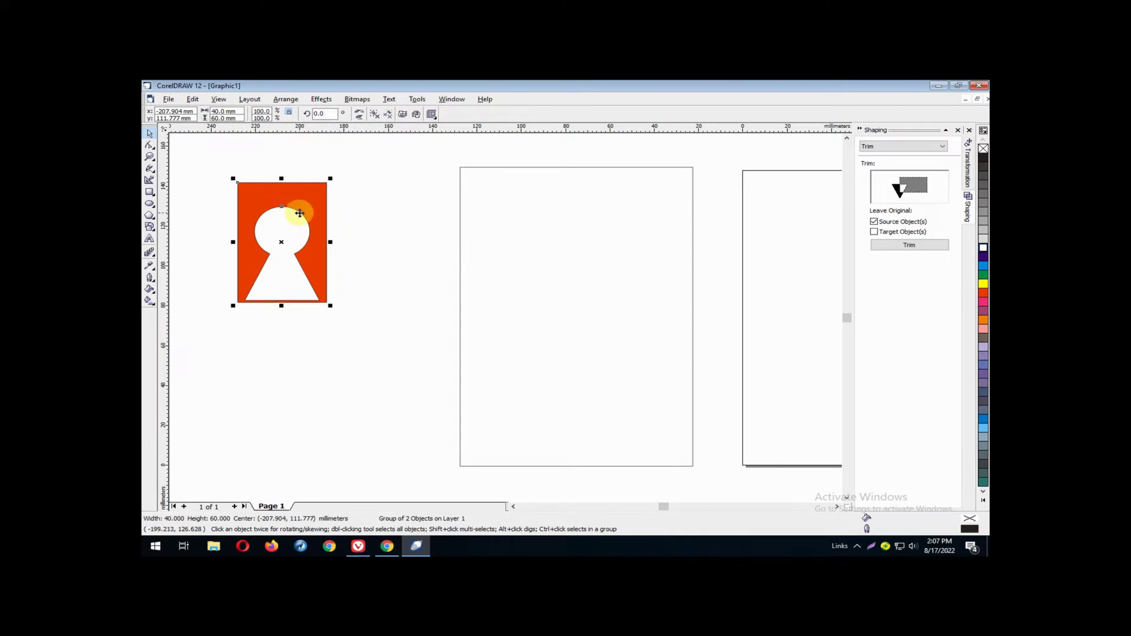
Place a copy of the keyhole group to the right of the original and resize it to 30 by 40 mm.
left_click_drag(298, 214, 416, 259)
right_click(415, 259)
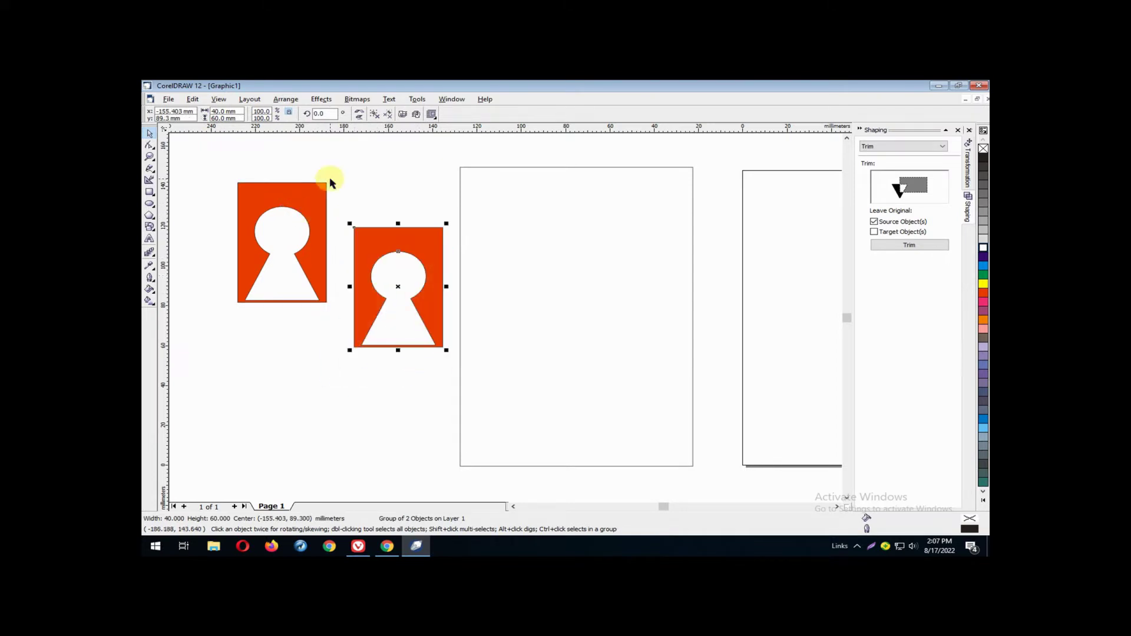
left_click(227, 112)
type("40")
key("Return")
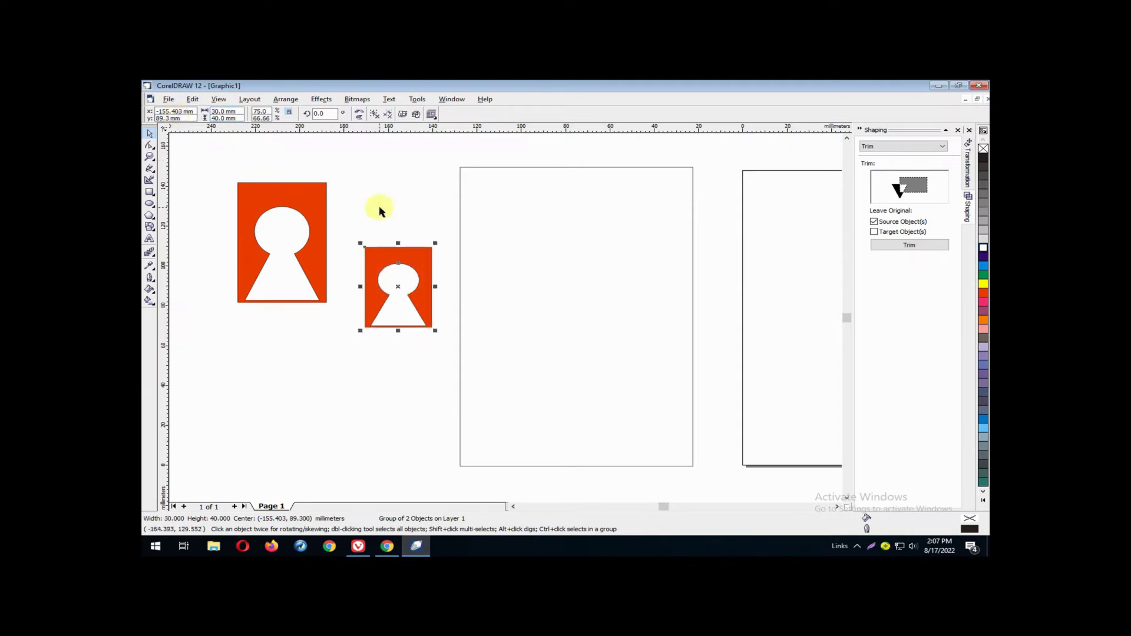
left_click(413, 268)
left_click(289, 184)
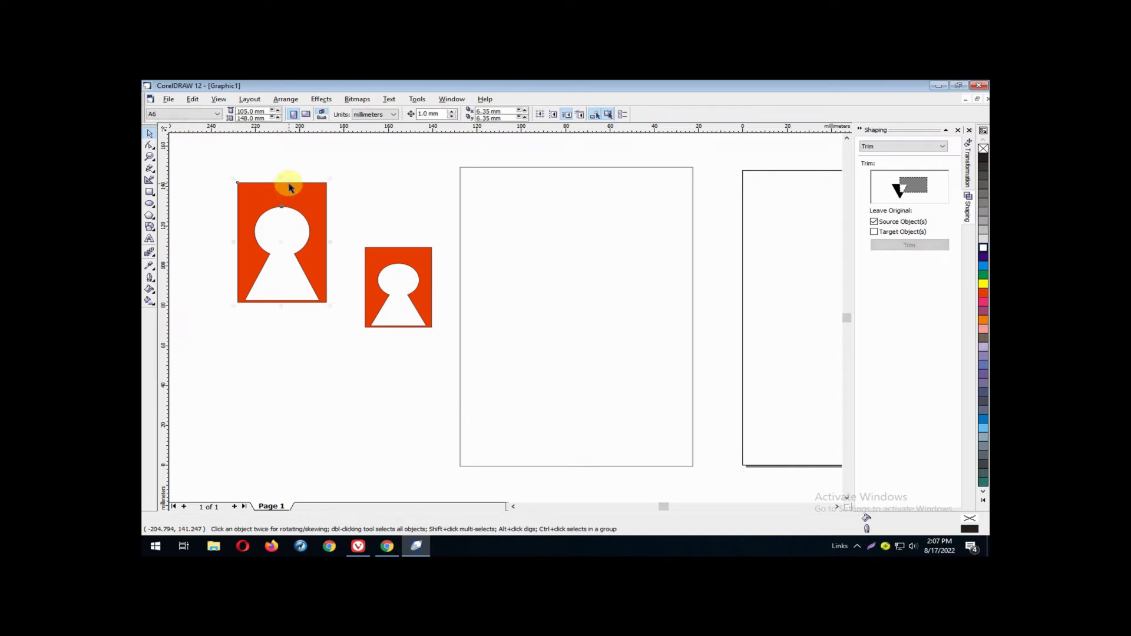
left_click(350, 219)
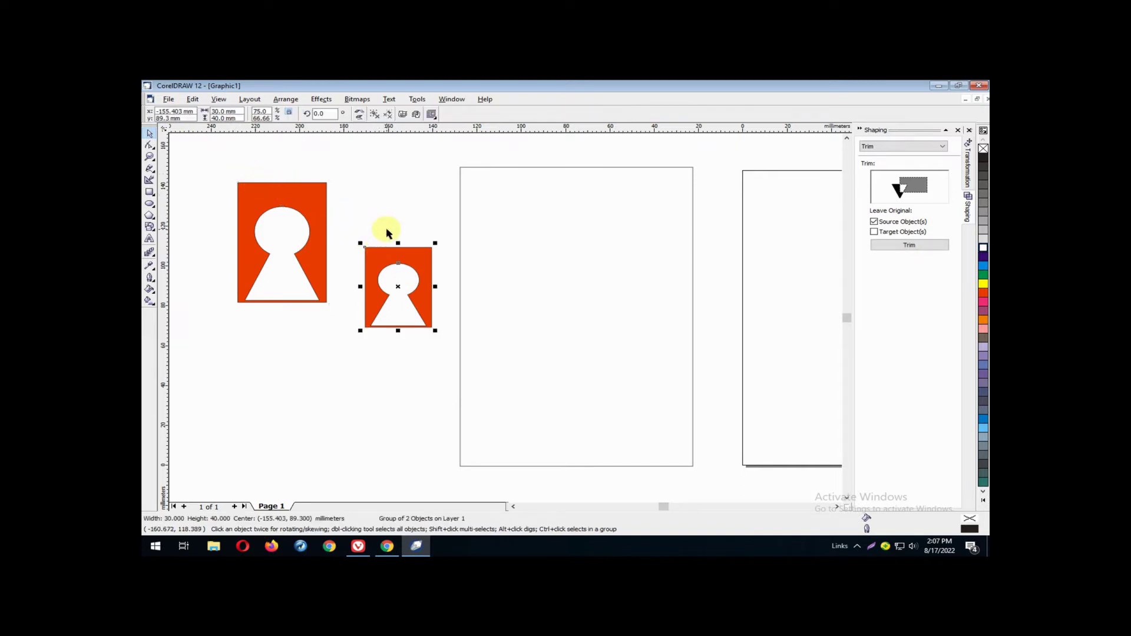
left_click(404, 210)
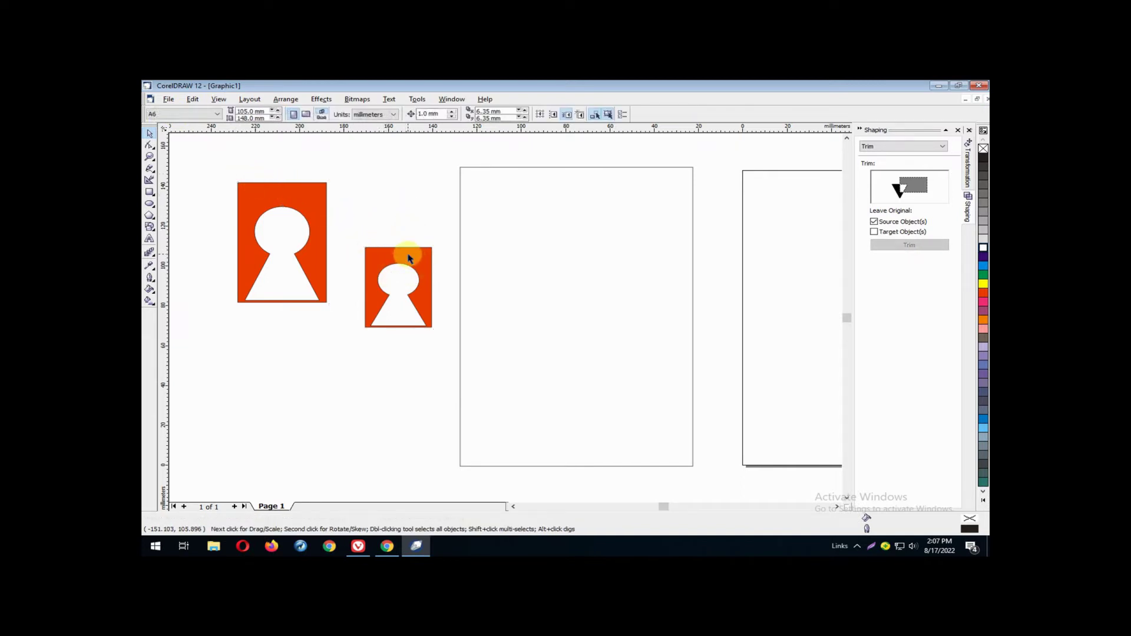
Copy the 30 by 40 mm group to below the original and resize the copy to 20 by 30 mm.
left_click(410, 258)
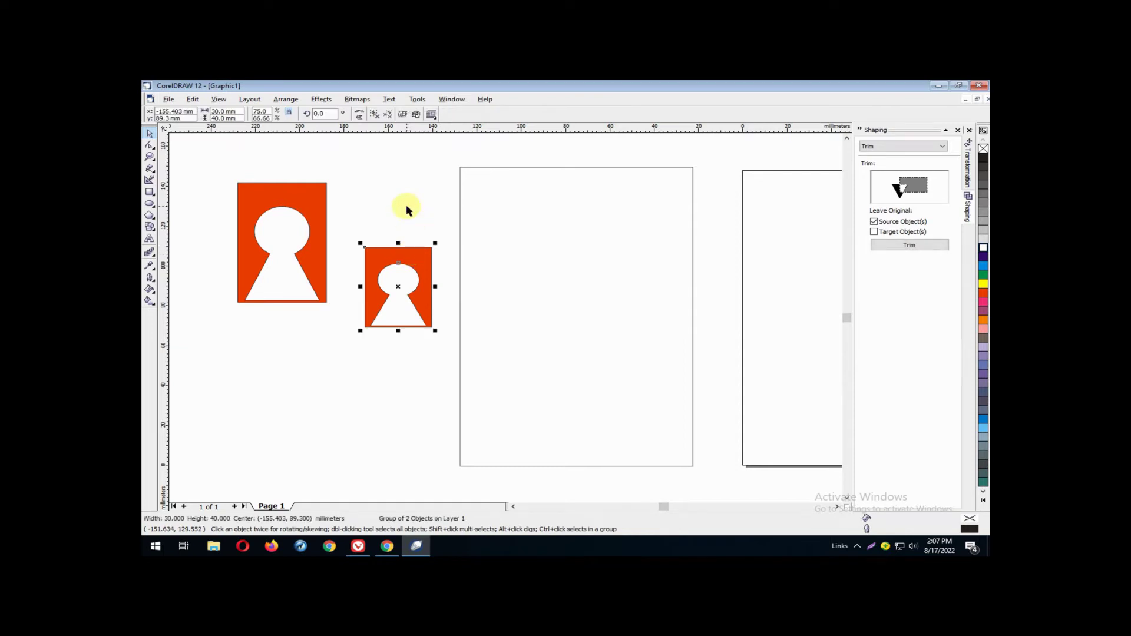
left_click_drag(397, 247, 315, 348)
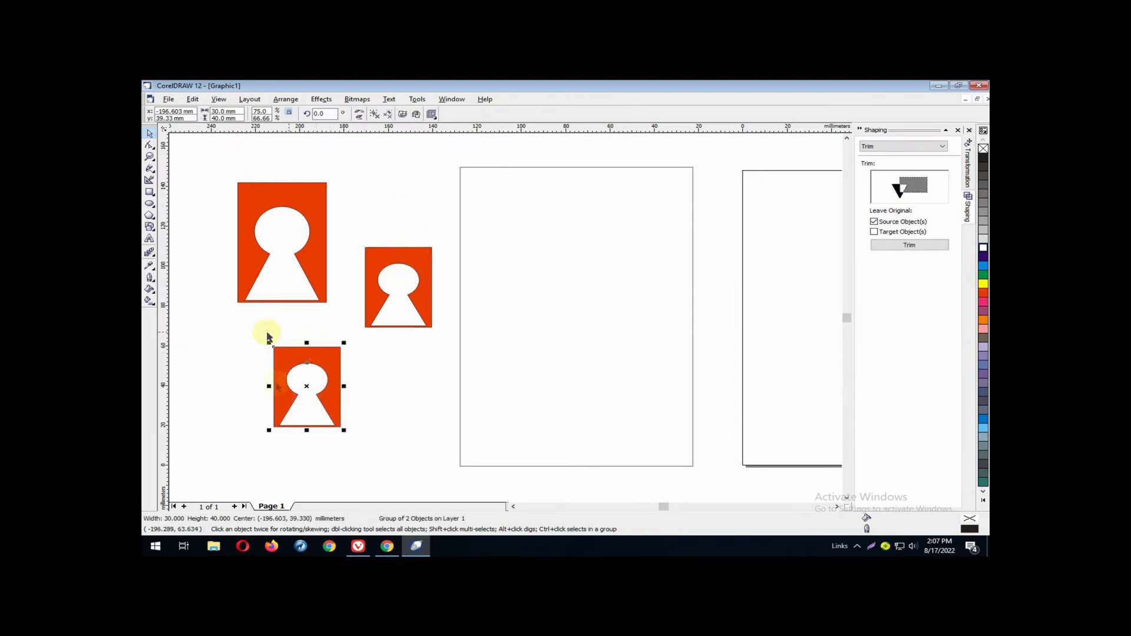
left_click(244, 112)
double_click(243, 112)
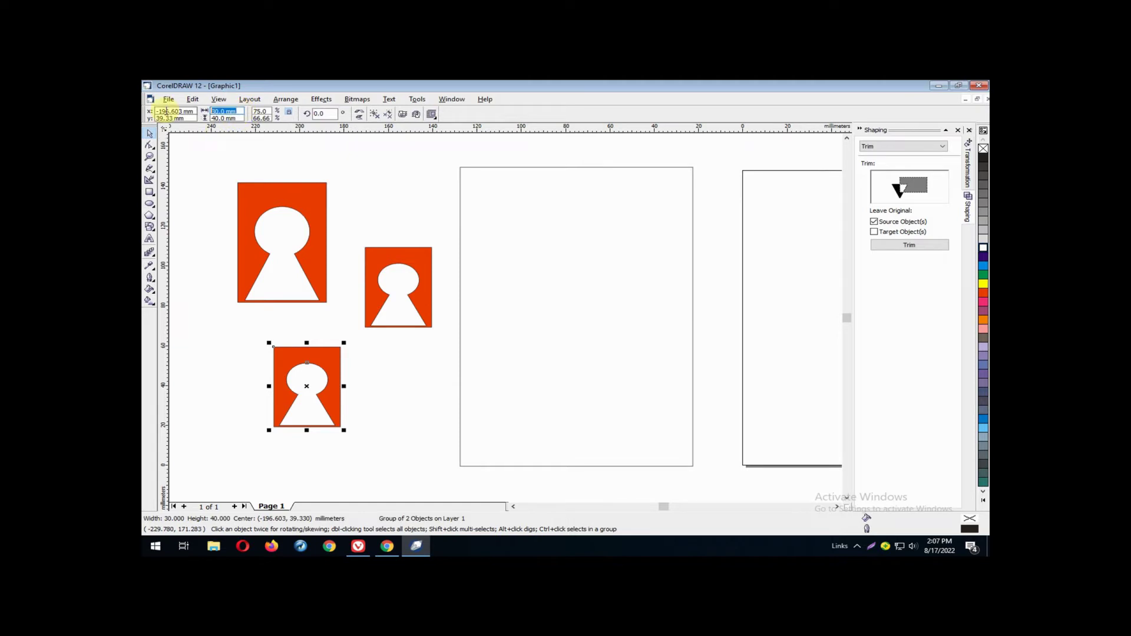
type("2")
key("Return")
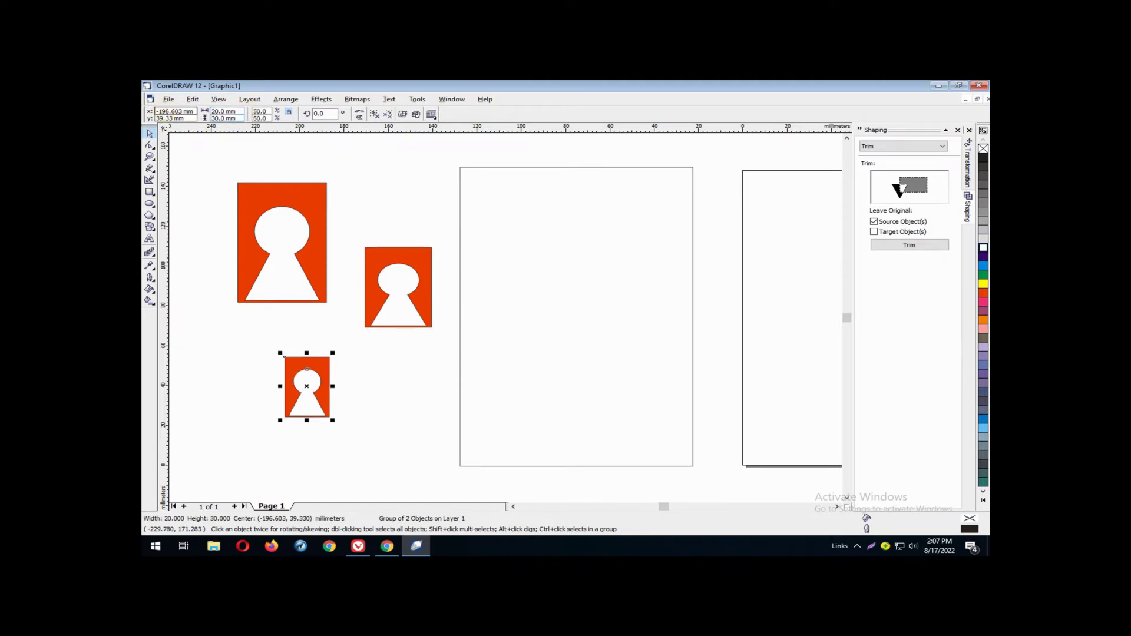
left_click(348, 334)
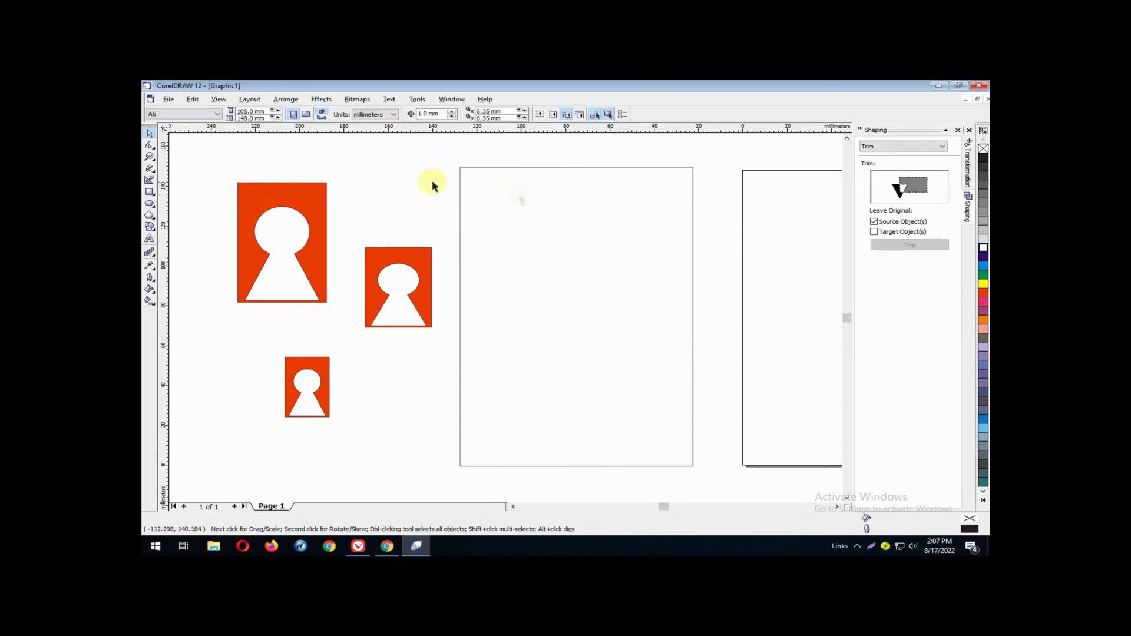
Move the 40 by 60 mm group into the large rectangle's upper-left corner and place a copy flush against its right side.
left_click(293, 198)
left_click_drag(294, 198, 526, 189)
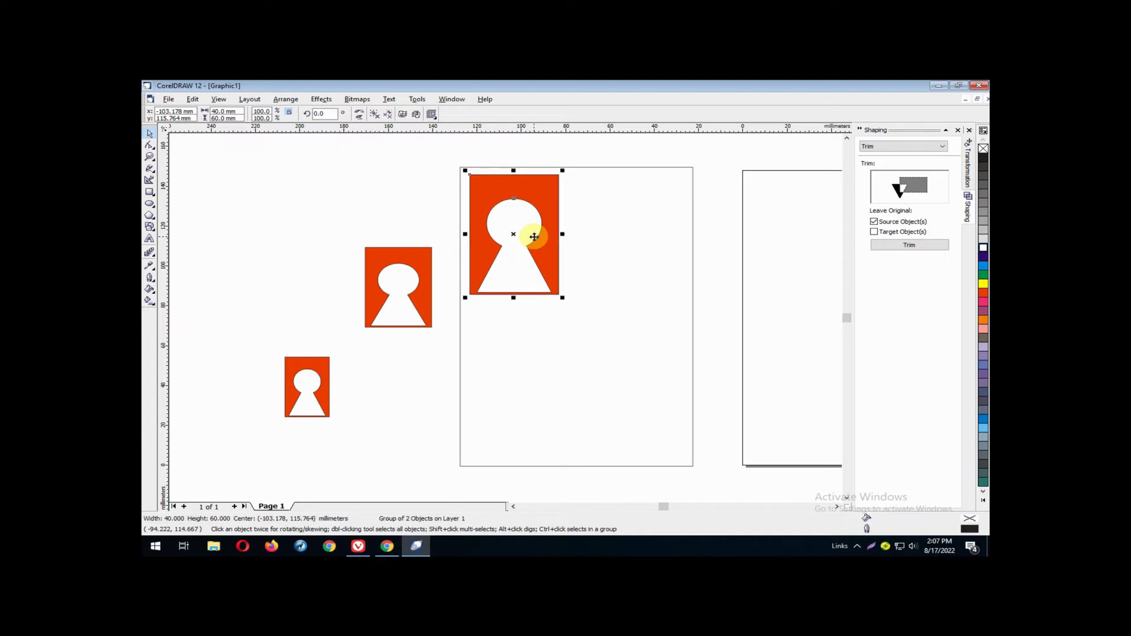
left_click_drag(471, 175, 562, 178)
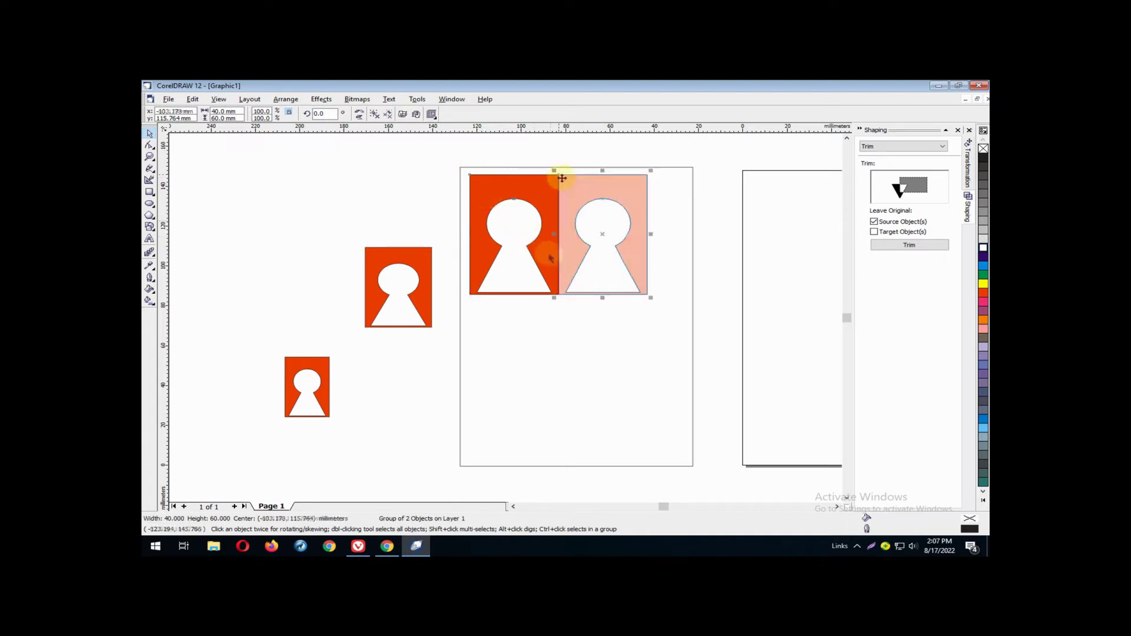
Move the 30 by 40 mm group directly beneath the first large one and add two copies beside it to form a row of three.
left_click(403, 277)
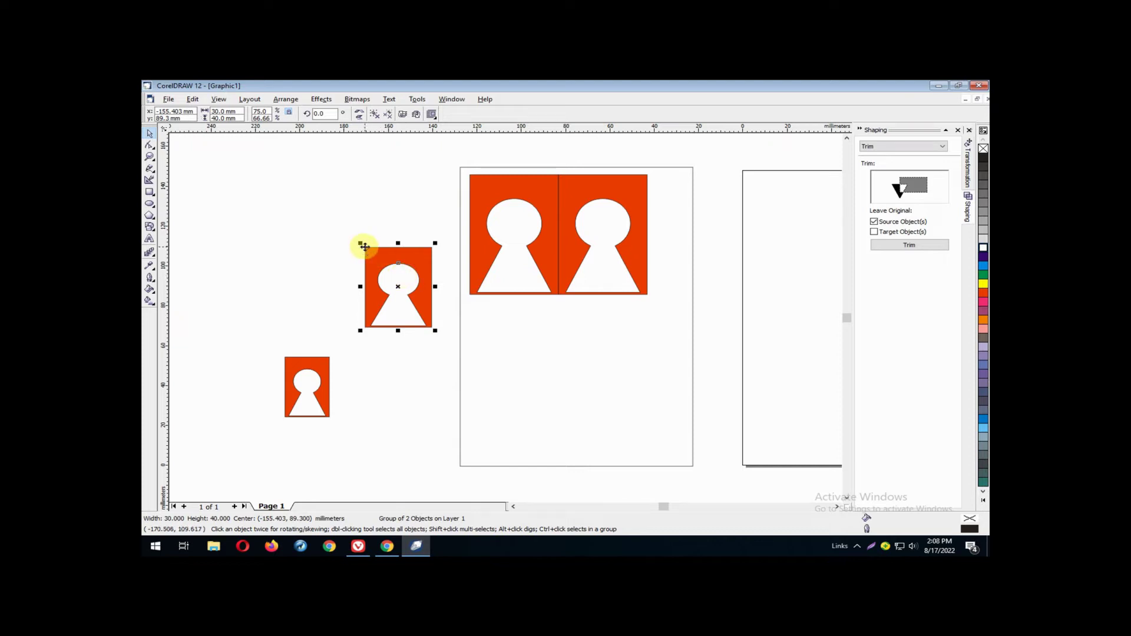
left_click_drag(364, 247, 470, 296)
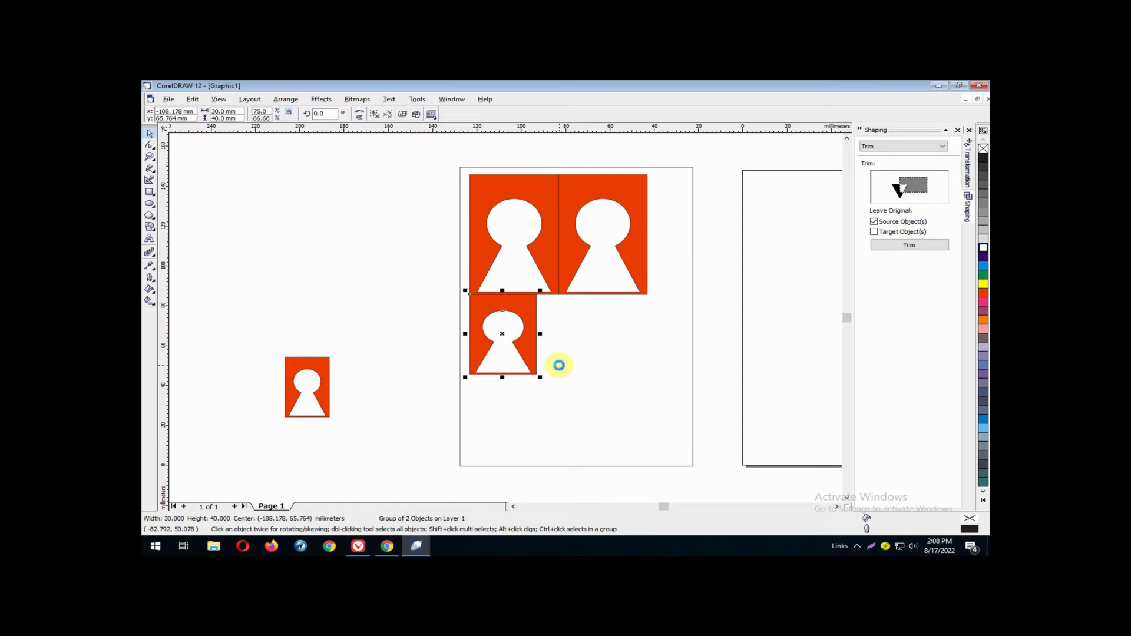
left_click_drag(468, 294, 536, 296)
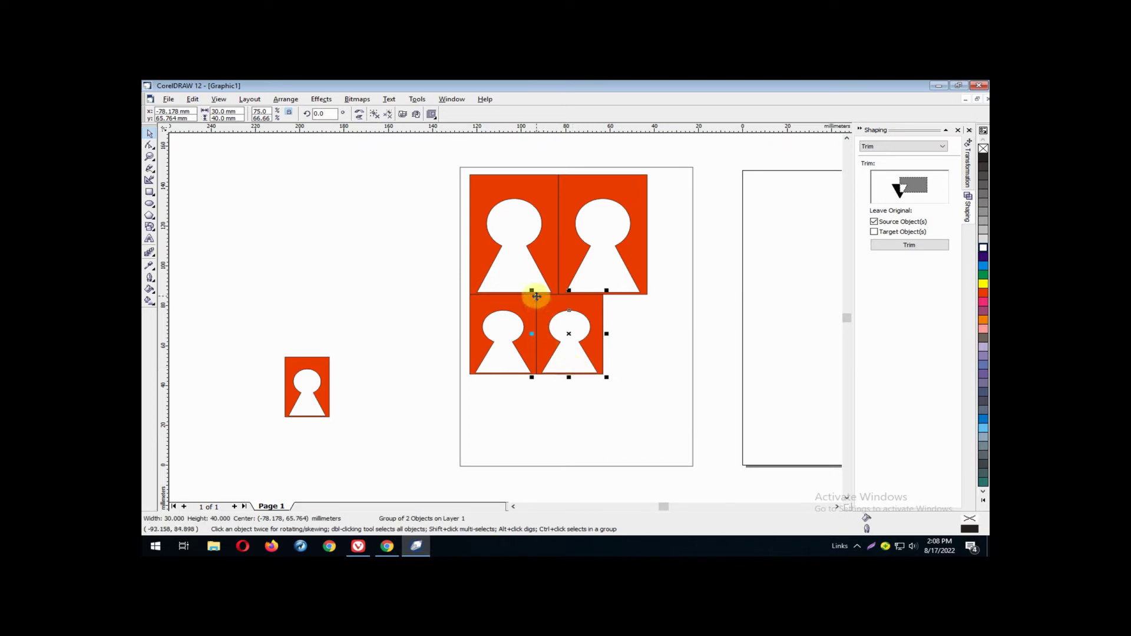
left_click_drag(536, 294, 603, 295)
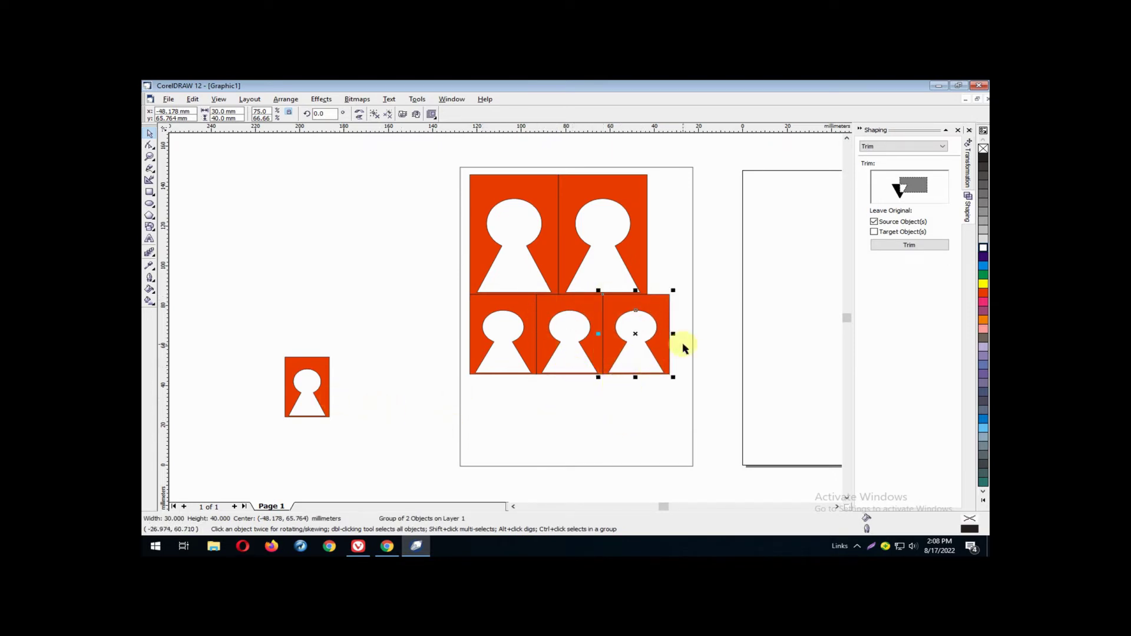
Copy the leftmost 30 by 40 mm group, rotate the copy 90 degrees and place it directly beneath the left end of that row.
left_click(512, 336)
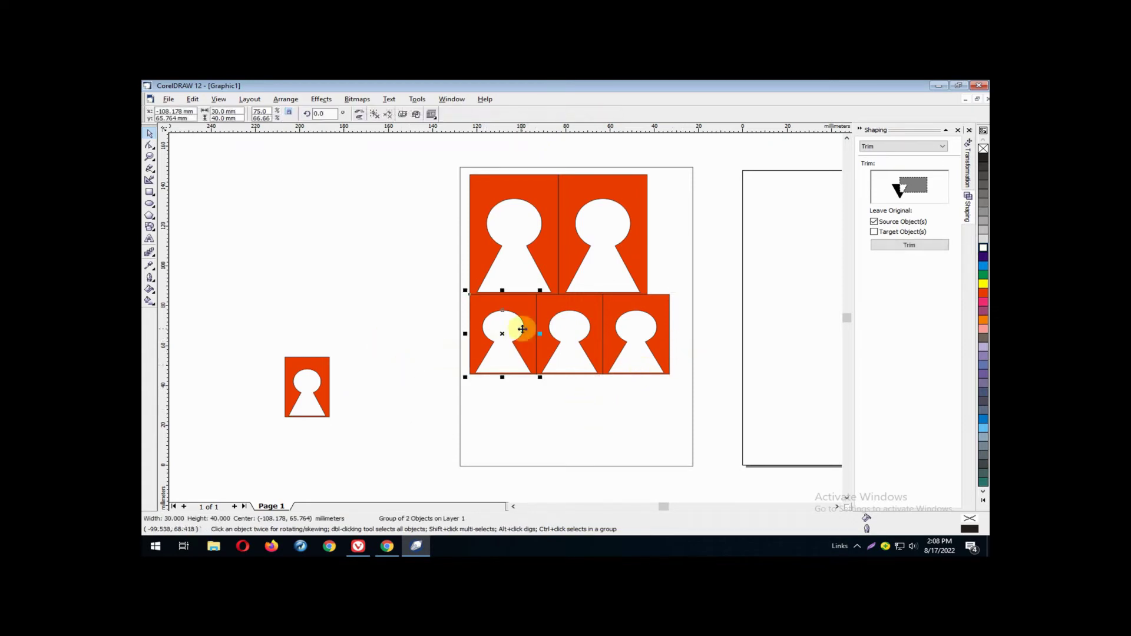
left_click_drag(502, 333, 398, 364)
left_click(321, 113)
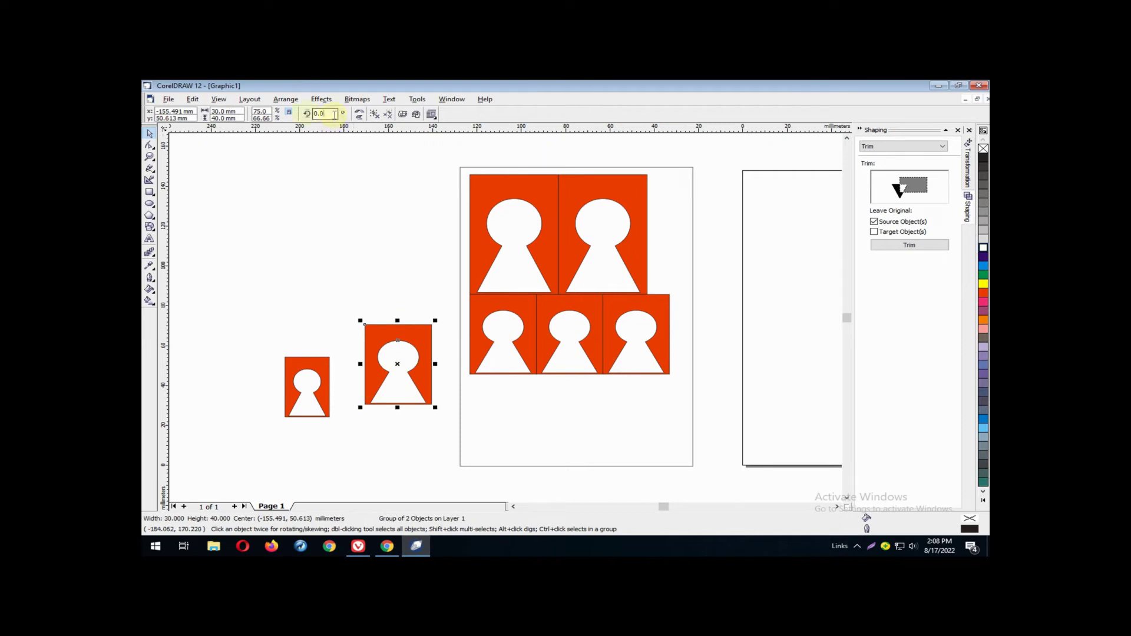
type("90")
key("Return")
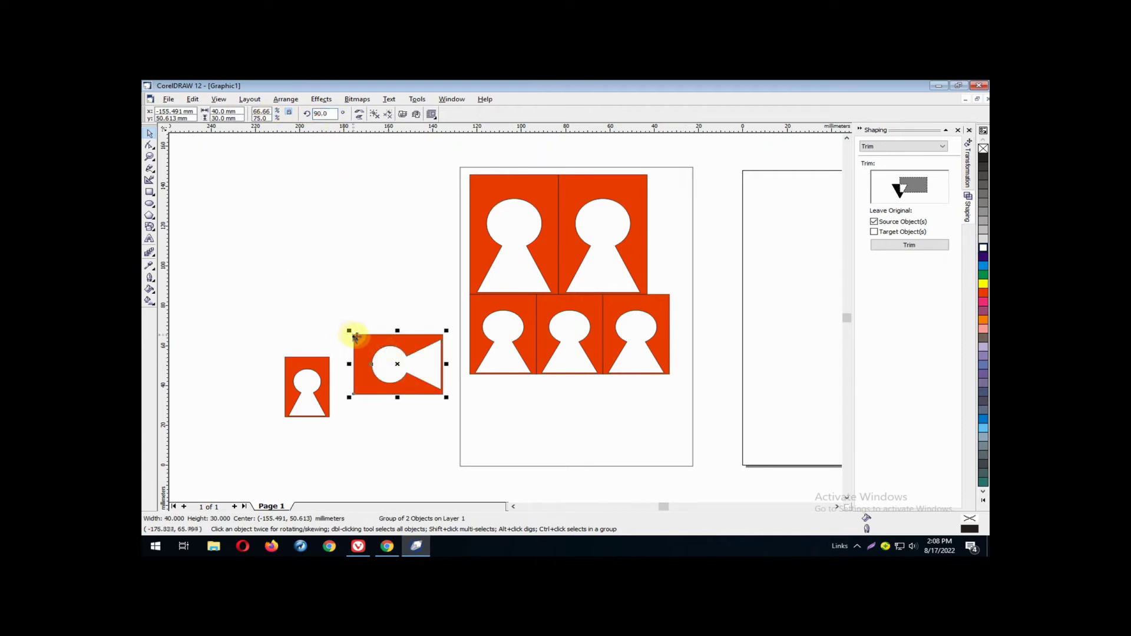
left_click_drag(355, 337, 468, 377)
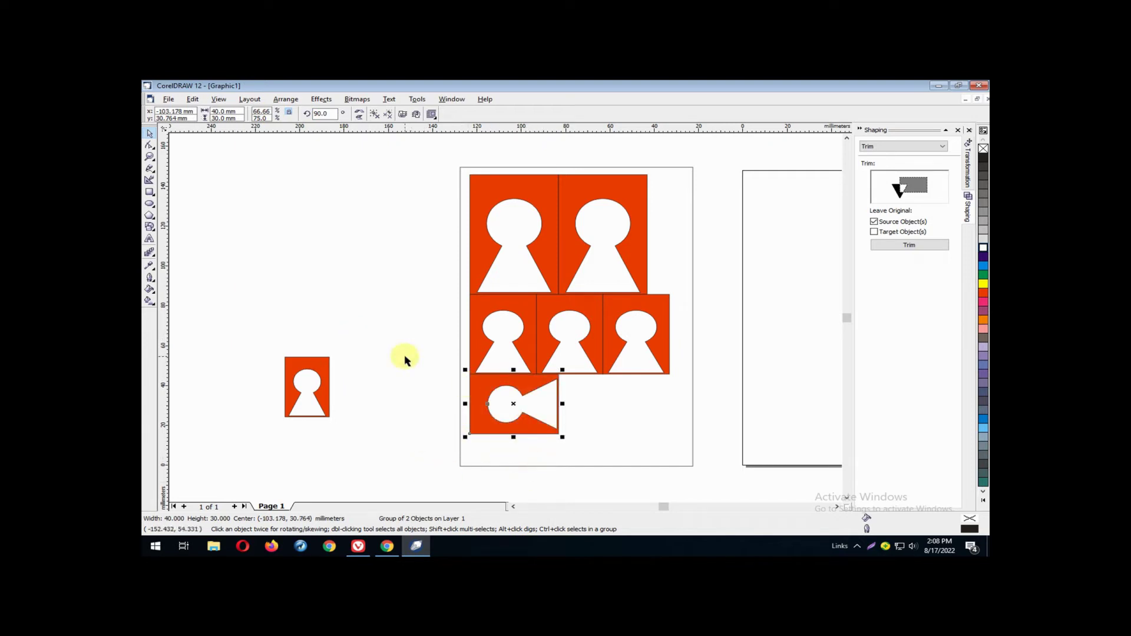
Place a copy of the 20 by 30 mm group flush right of the rotated group, and move the original beside that copy.
left_click(310, 381)
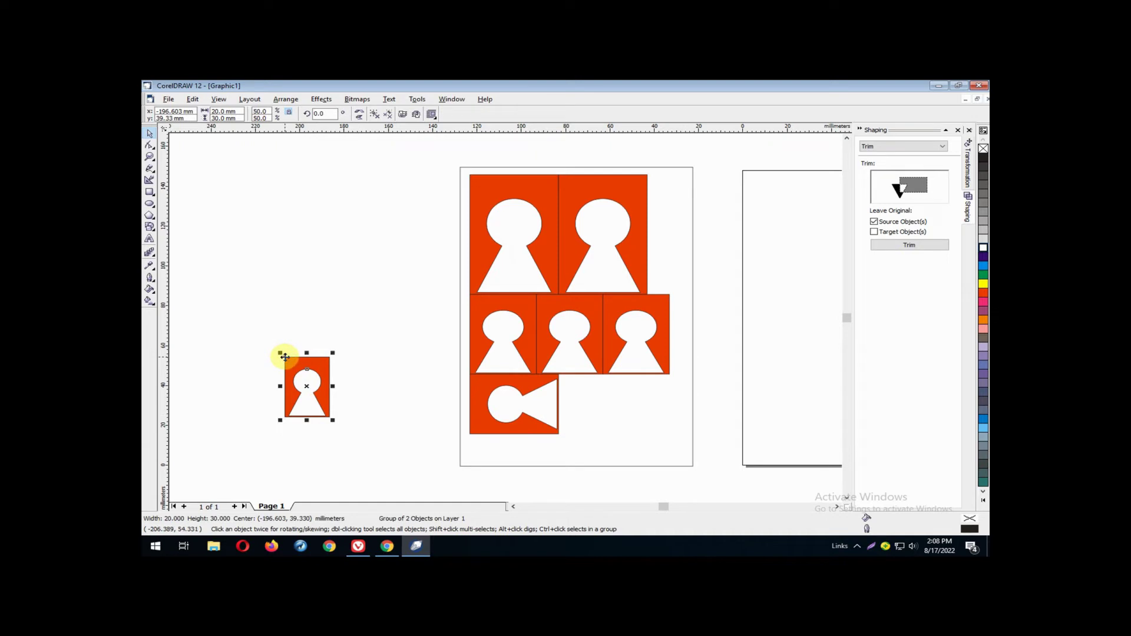
left_click_drag(285, 358, 560, 375)
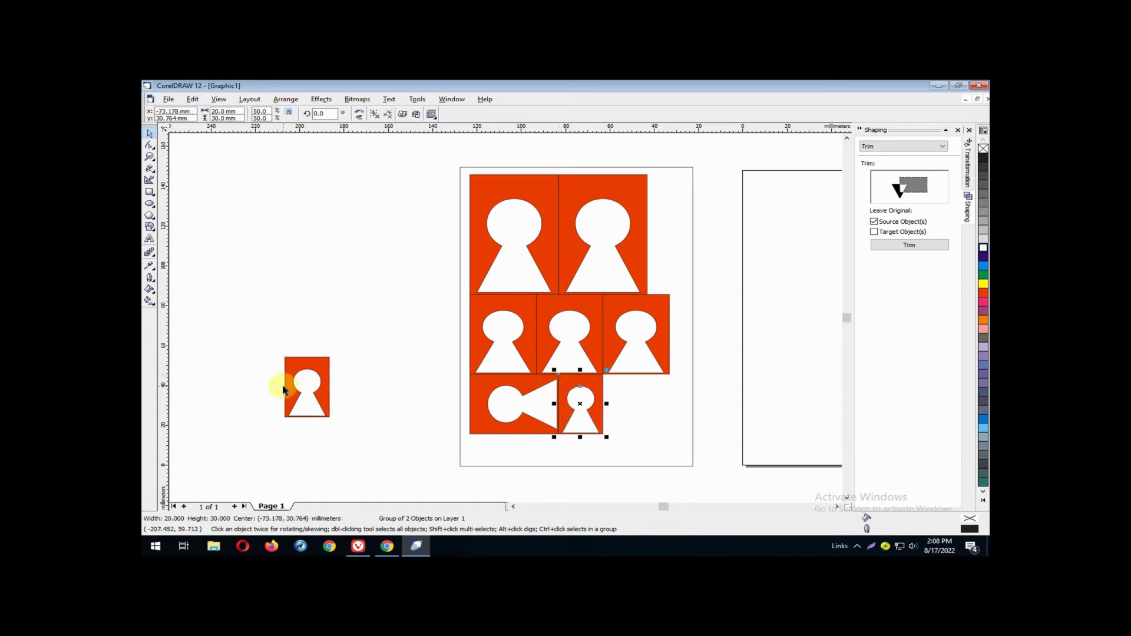
left_click(278, 384)
left_click(290, 370)
left_click_drag(285, 357, 606, 377)
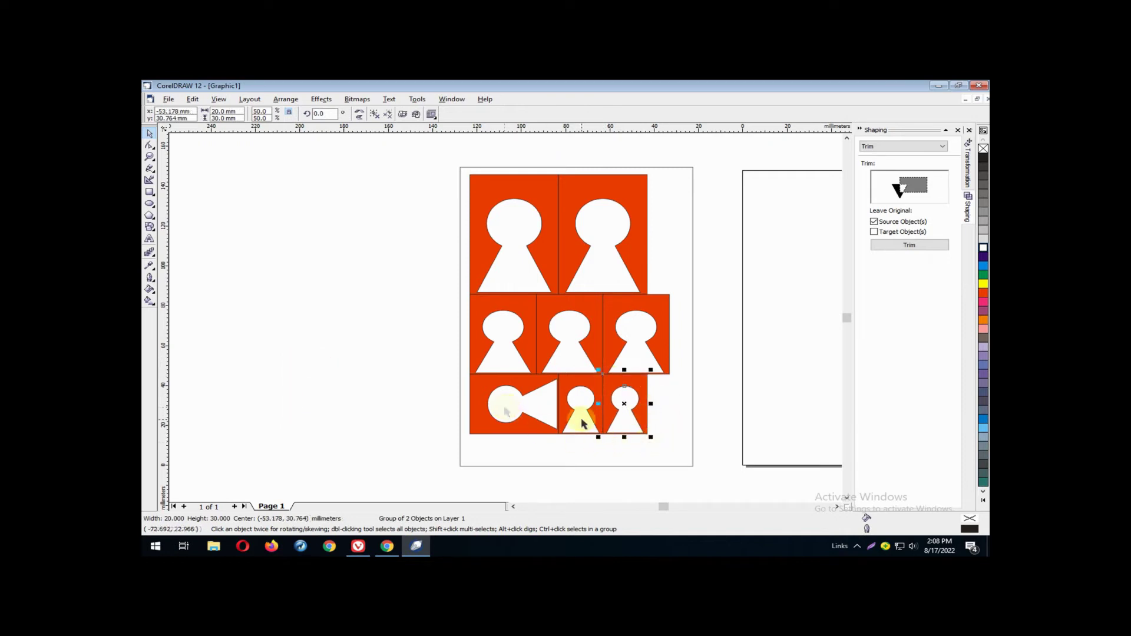
Move the rightmost 20 by 30 mm group out to the left of the large rectangle and rotate it 90 degrees.
left_click_drag(626, 398, 388, 394)
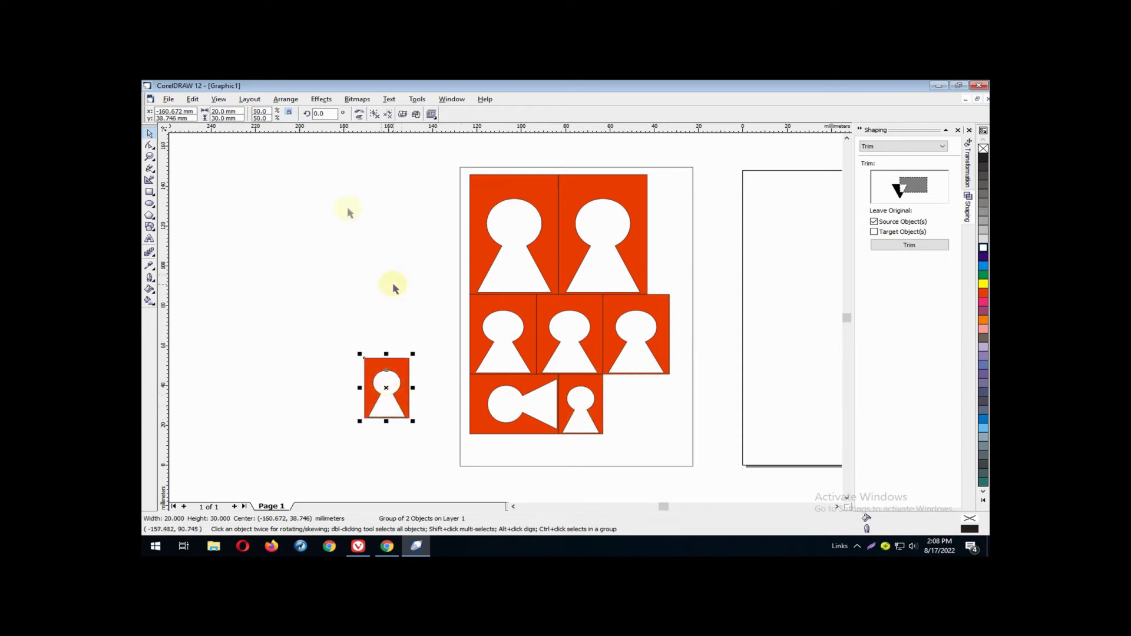
left_click(318, 114)
type("90")
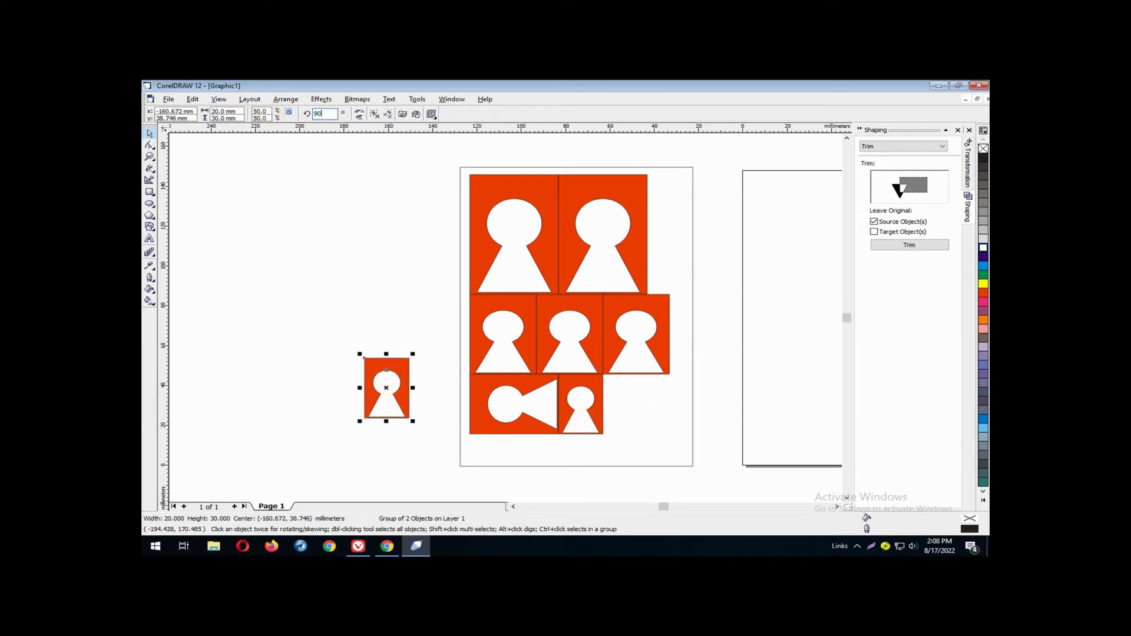
key("Return")
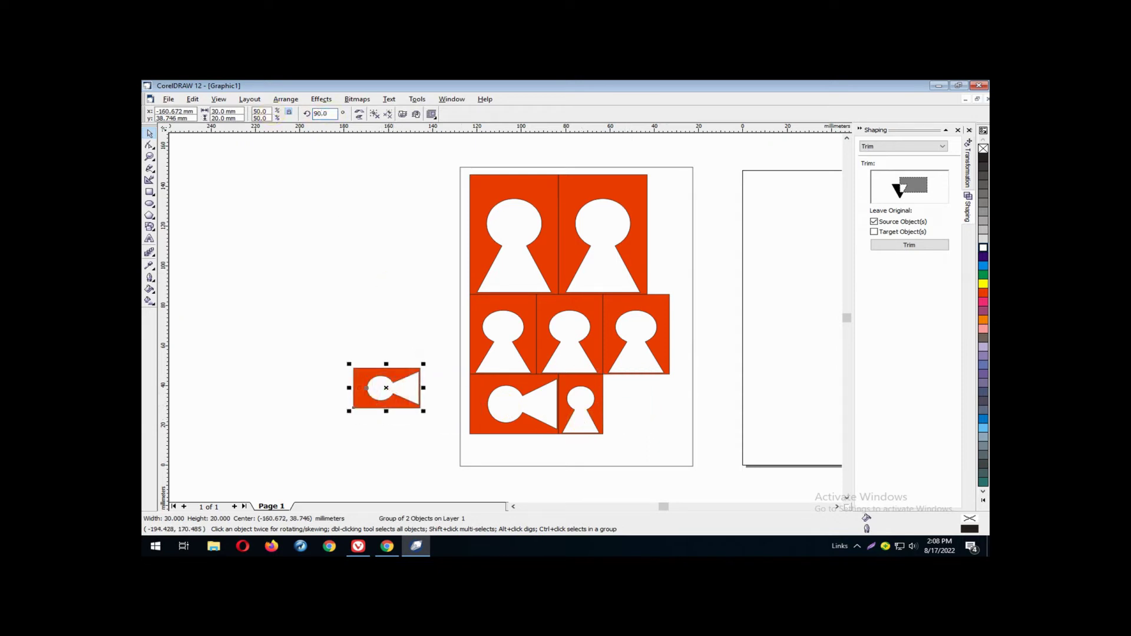
Rotate the remaining 20 by 30 mm group 90 degrees, fit it against the rotated 30 by 40 mm group, and stack a copy of the outside one beneath.
left_click(601, 422)
left_click(319, 114)
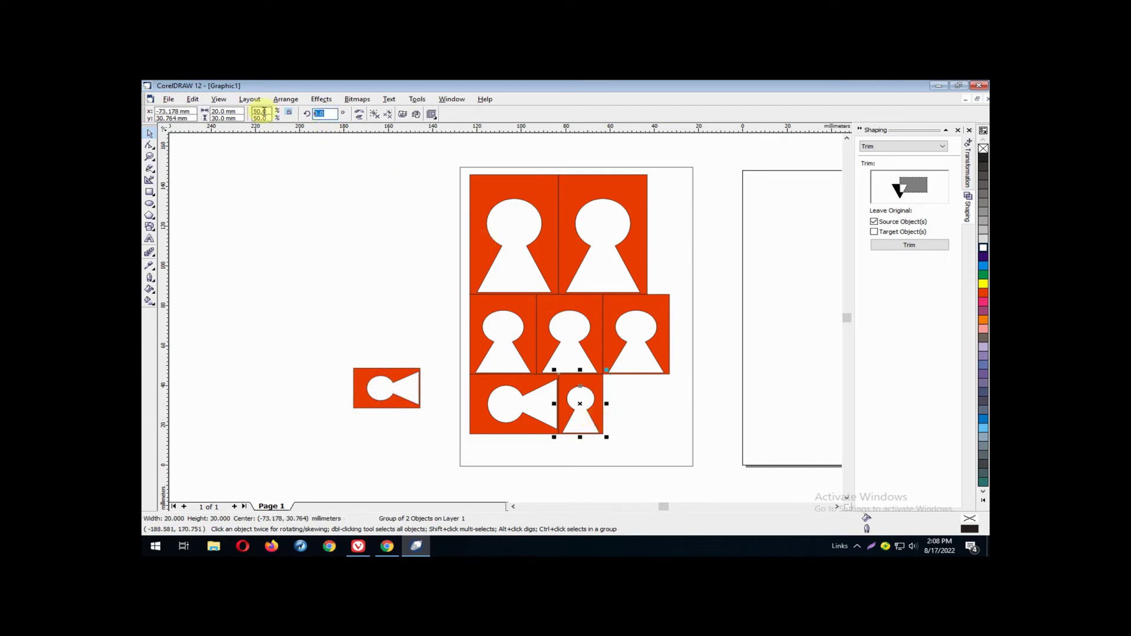
type("90")
key("Return")
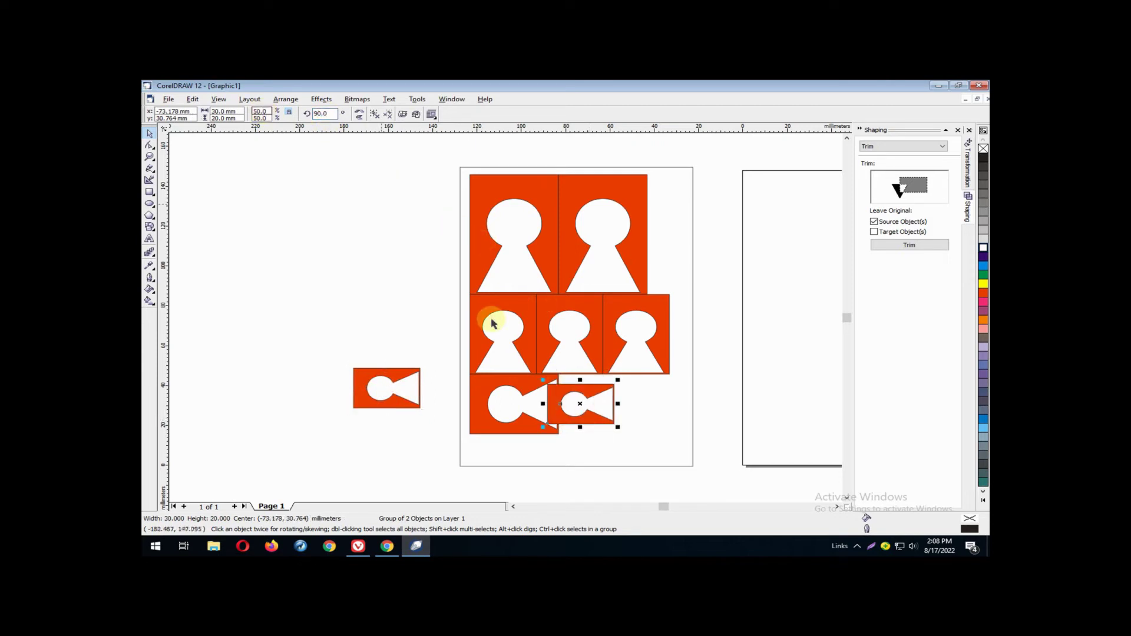
mouse_move(545, 383)
left_mouse_down()
mouse_move(586, 378)
mouse_move(560, 373)
left_mouse_up()
left_click(403, 386)
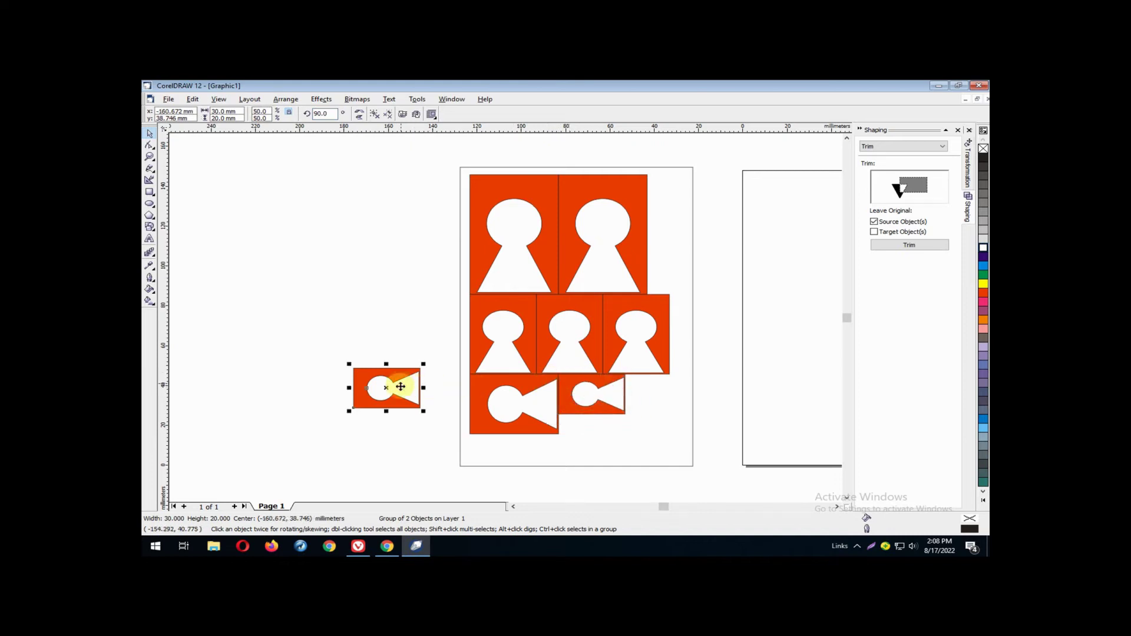
left_click_drag(371, 375, 559, 414)
Reset the outside 20 by 30 mm group's rotation to 0 degrees and place it flush right of the upper small rotated group.
left_click(368, 377)
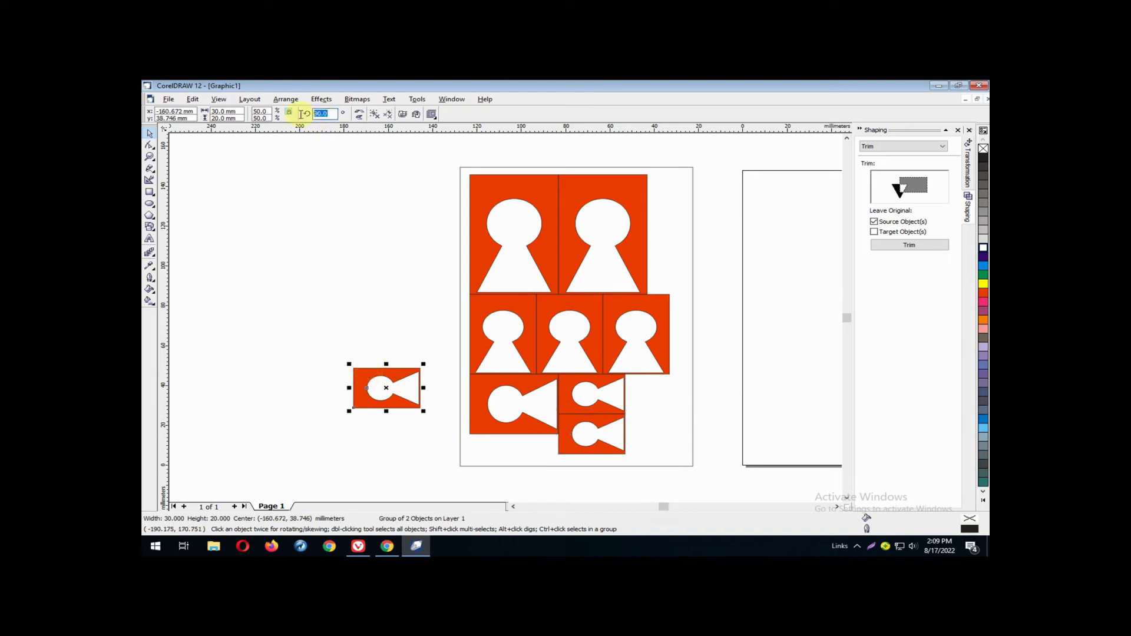
key("Return")
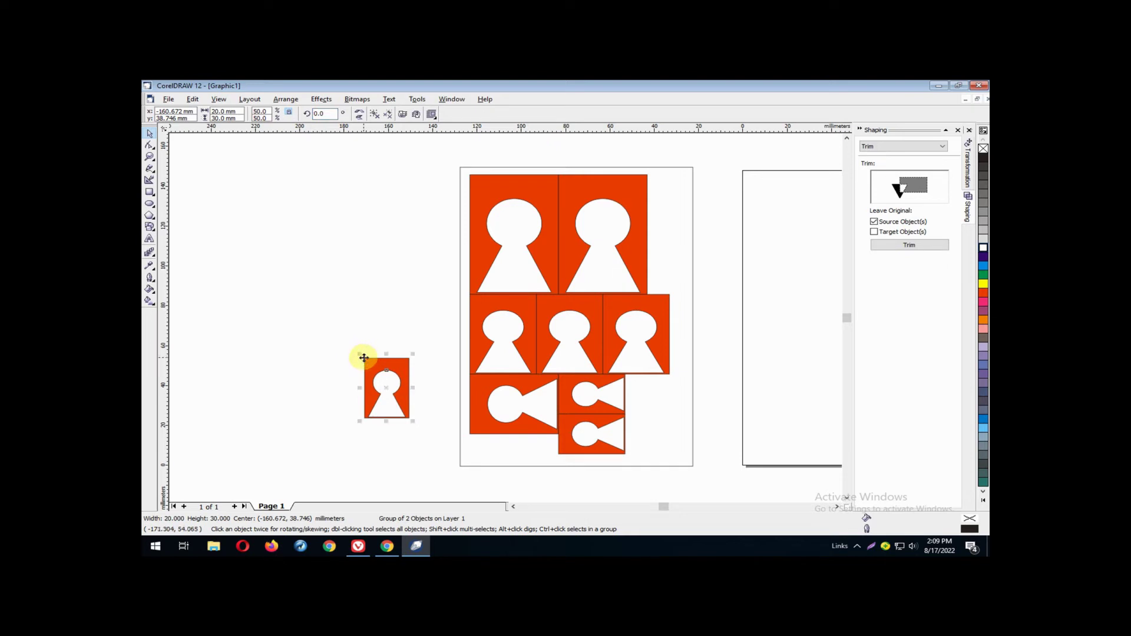
left_click_drag(364, 358, 625, 374)
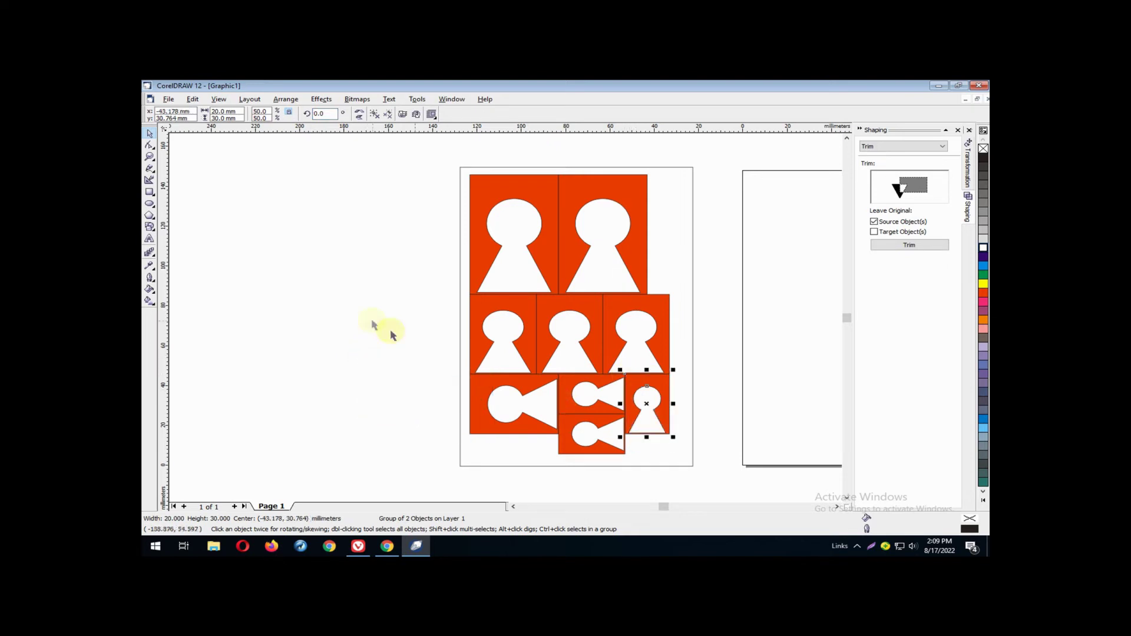
left_click(393, 337)
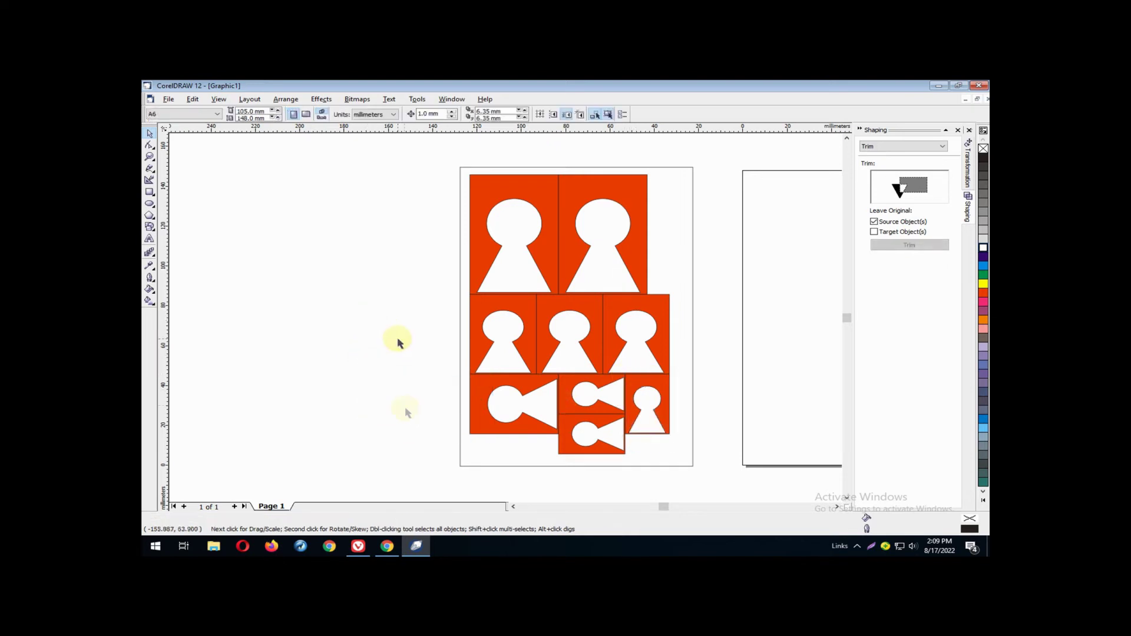
Add artistic text left of the large rectangle with the heading "Hasil" and the line "photo 4x6 = 2 lembar".
left_click(150, 239)
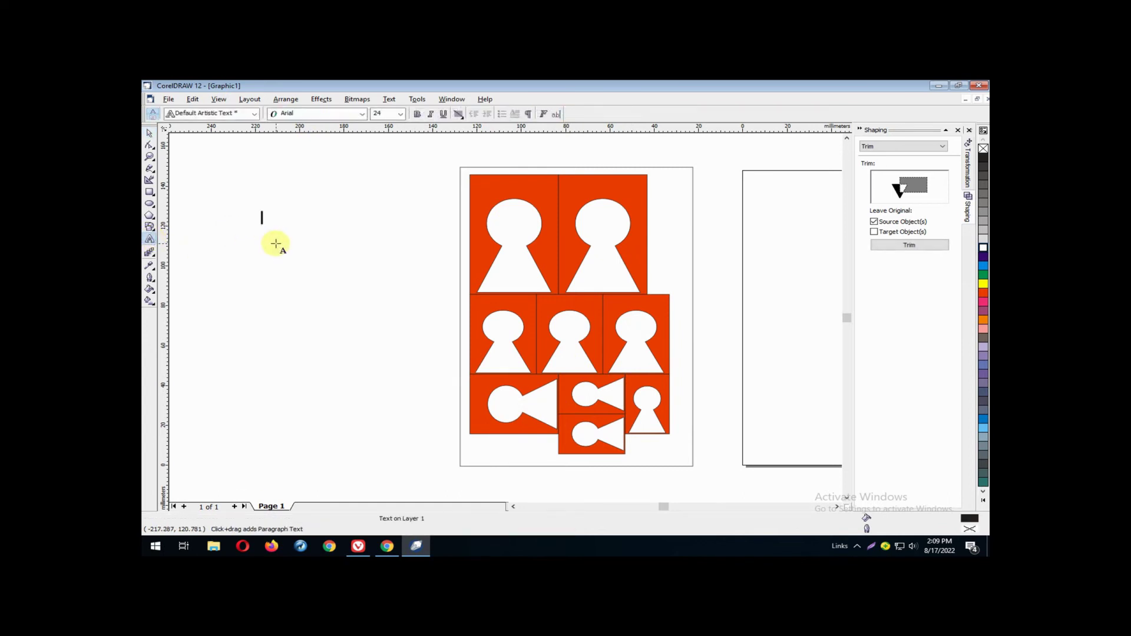
type("Hasil")
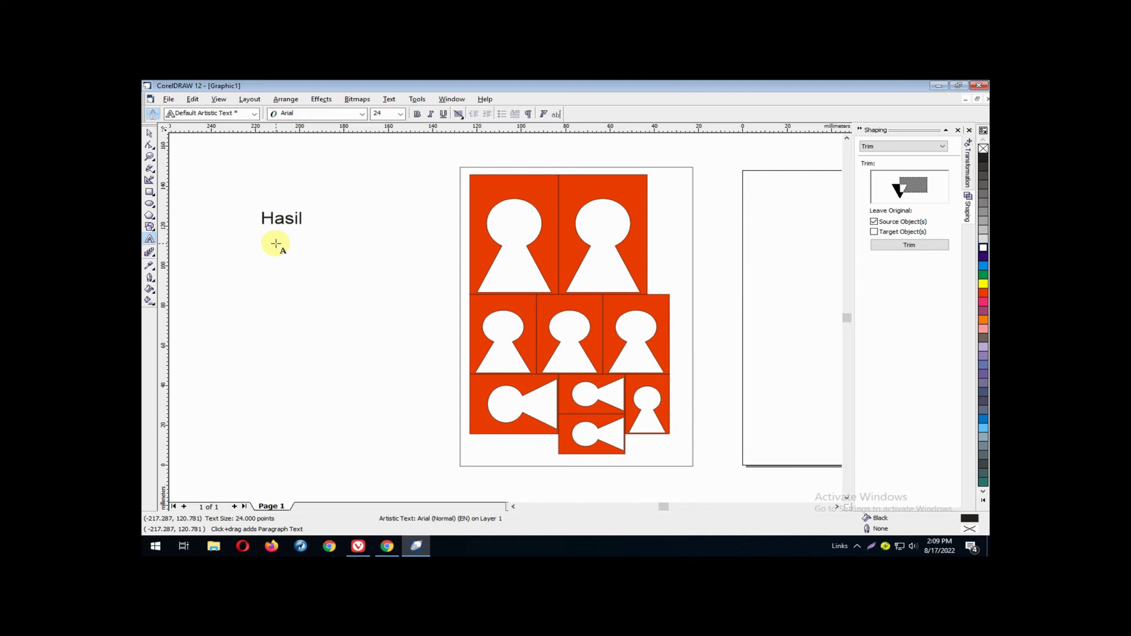
type("photol 4x6 = 2 lembar")
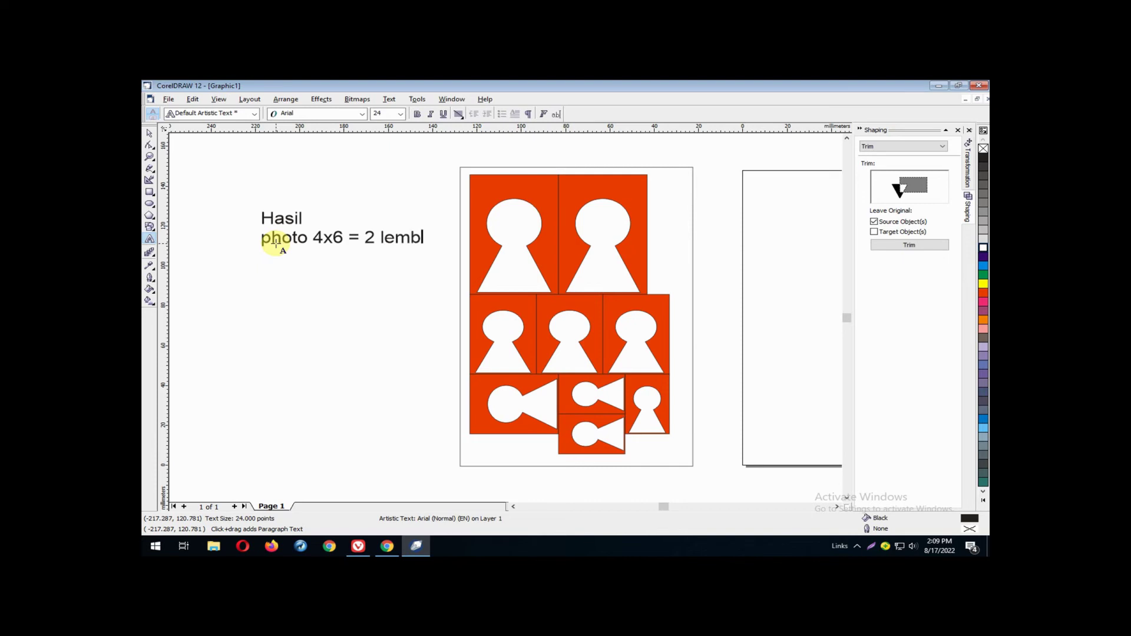
Add the line "photo 3x4 = 4 lembar" to the text.
key("Return")
type("photo 3x4")
type(" 4")
key("BackSpace")
key("BackSpace")
type("= 4 lembar")
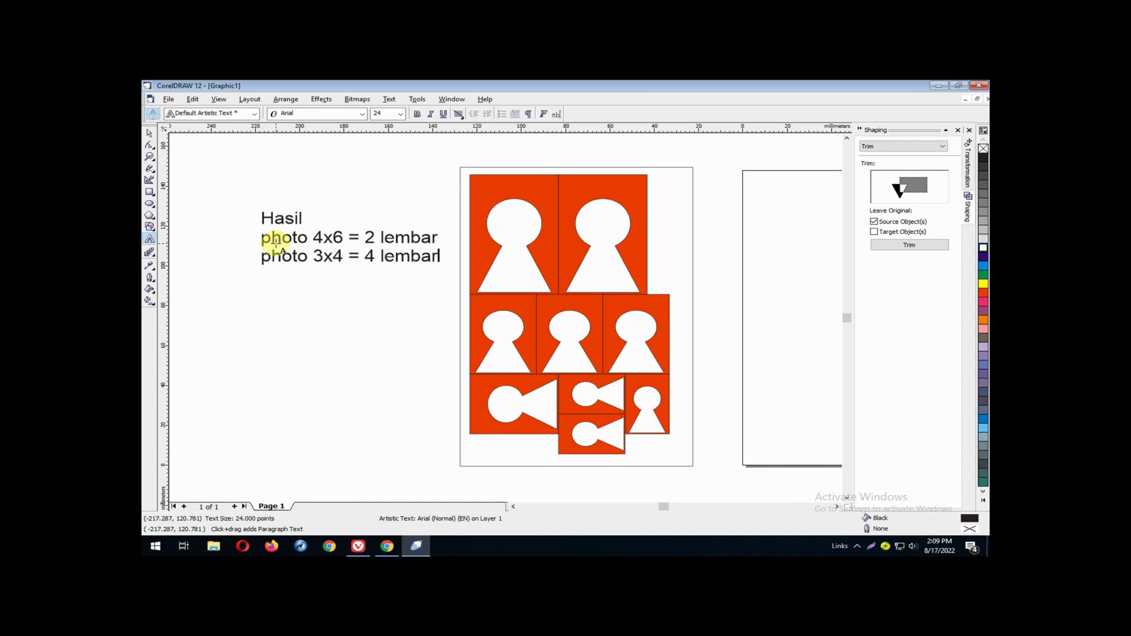
Add the final line "photo 2x3 = 3 lembar" to the text and finish editing it.
key("Return")
type("photo 2x3 =")
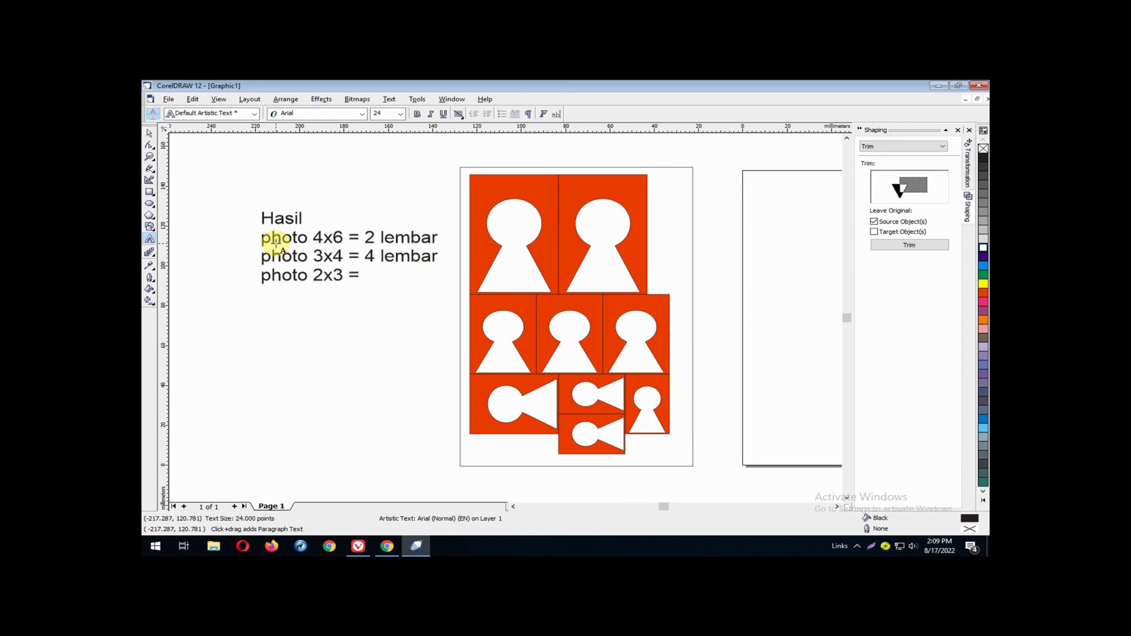
type(" 3 lembR")
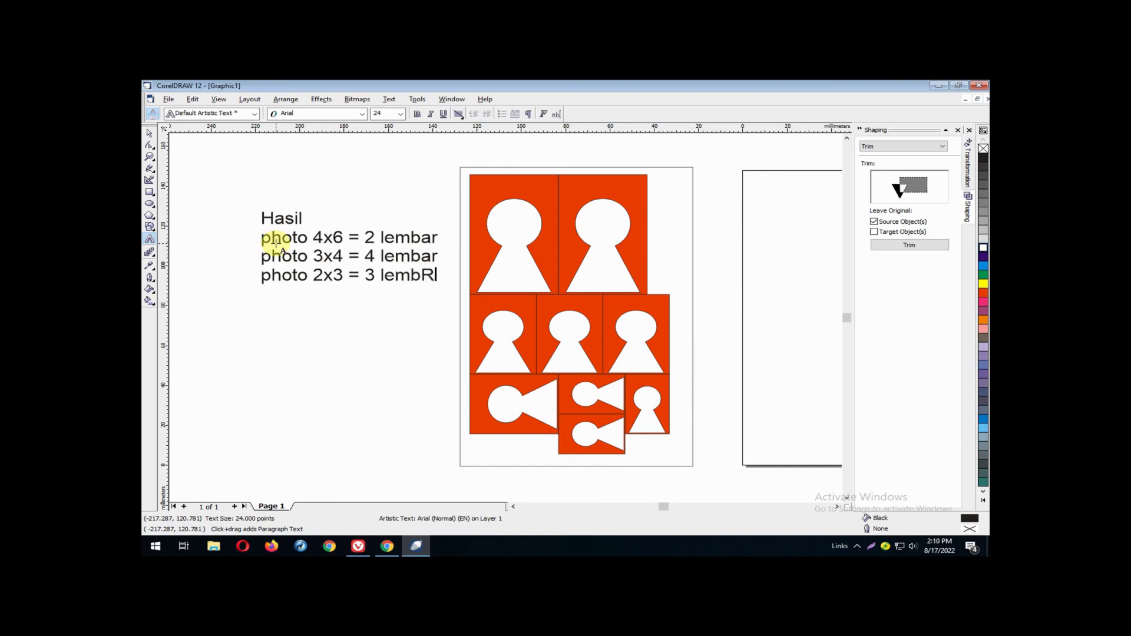
key("BackSpace")
type("ar")
left_click(149, 133)
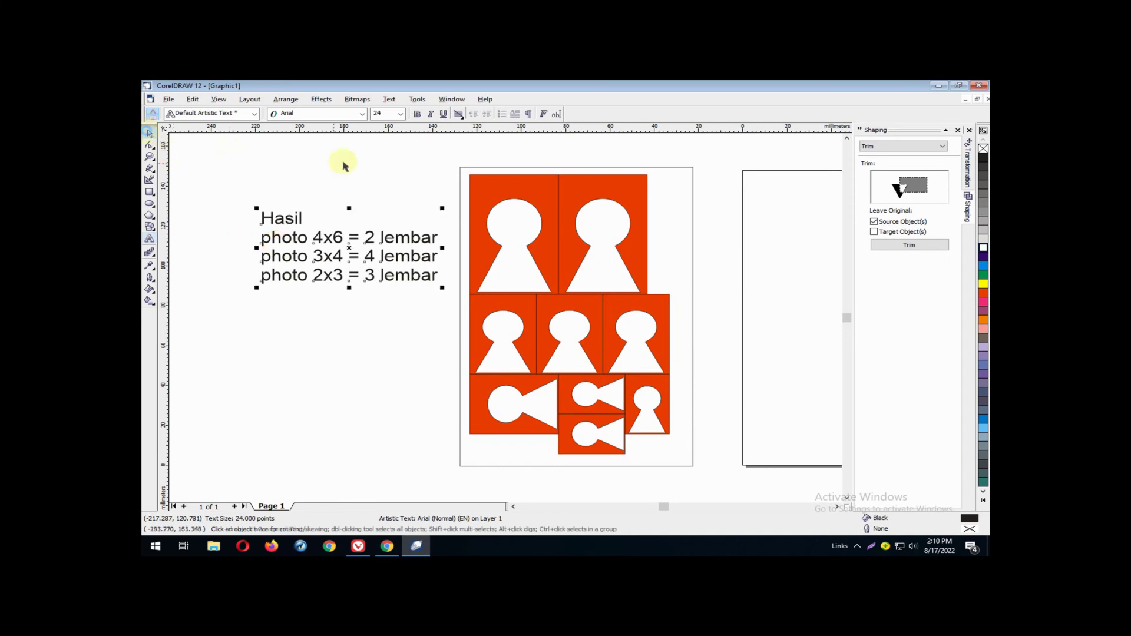
Select all nine keyhole photo placeholders inside the large rectangle and group them.
left_click(515, 213)
left_click_drag(448, 156, 684, 475)
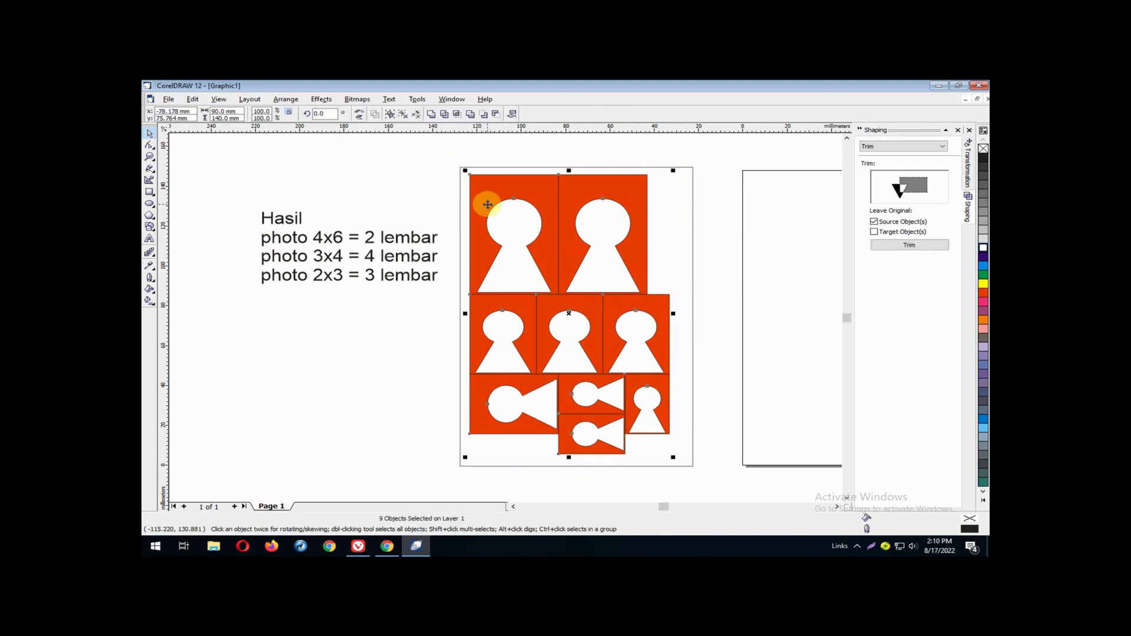
left_click(287, 99)
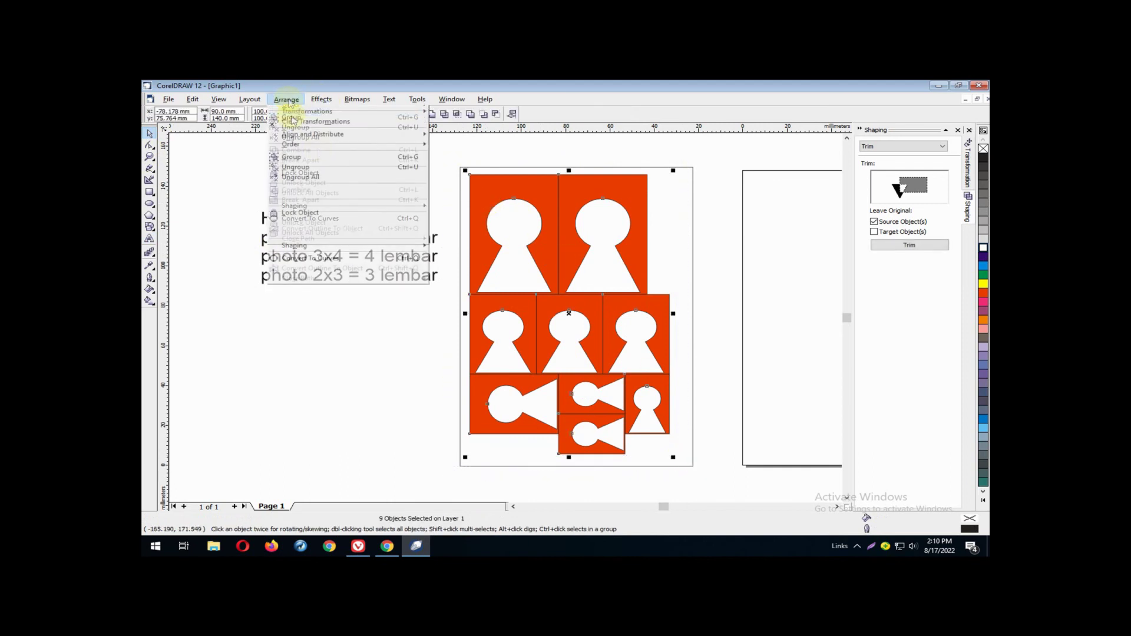
left_click(322, 158)
Try to align the large 105 by 150 mm rectangle by its horizontal and vertical centers with Align and Distribute.
left_click(488, 170)
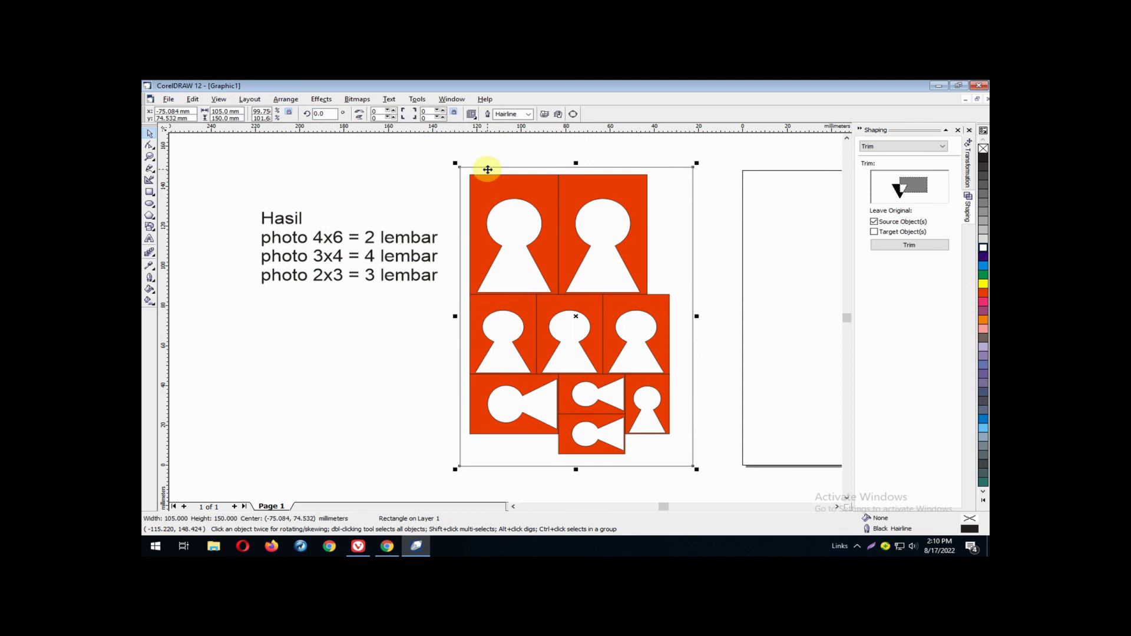
key("alt+a")
key("a")
left_click(488, 169)
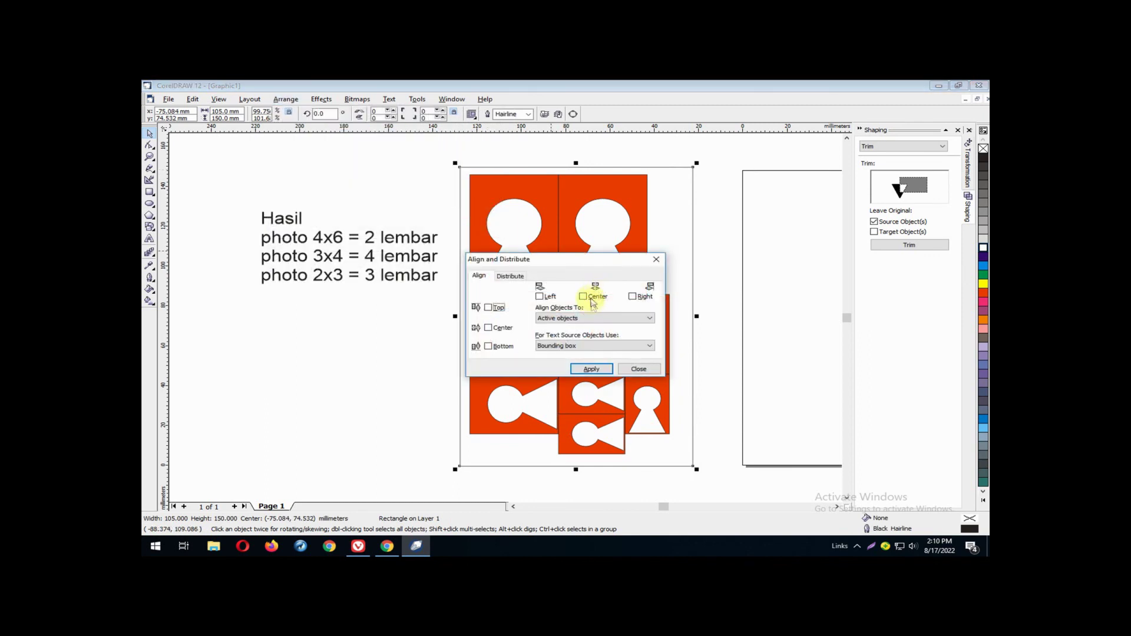
left_click(582, 296)
left_click(510, 333)
left_click(591, 369)
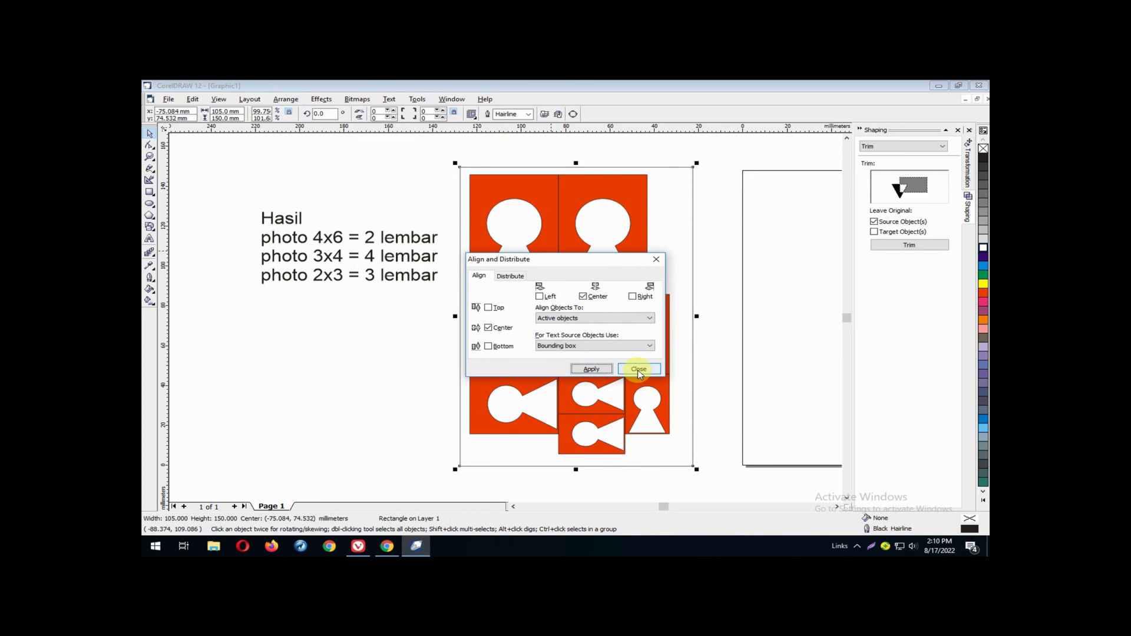
left_click(639, 369)
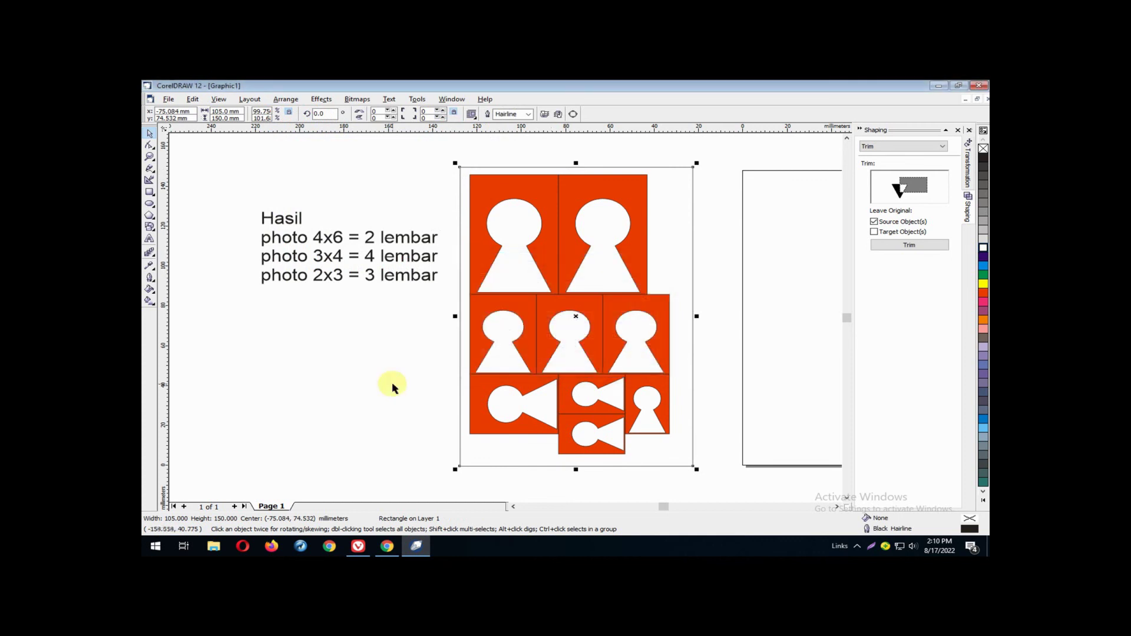
Deselect the large rectangle and select the group of nine photo placeholders inside it.
left_click(400, 377)
left_click(471, 175)
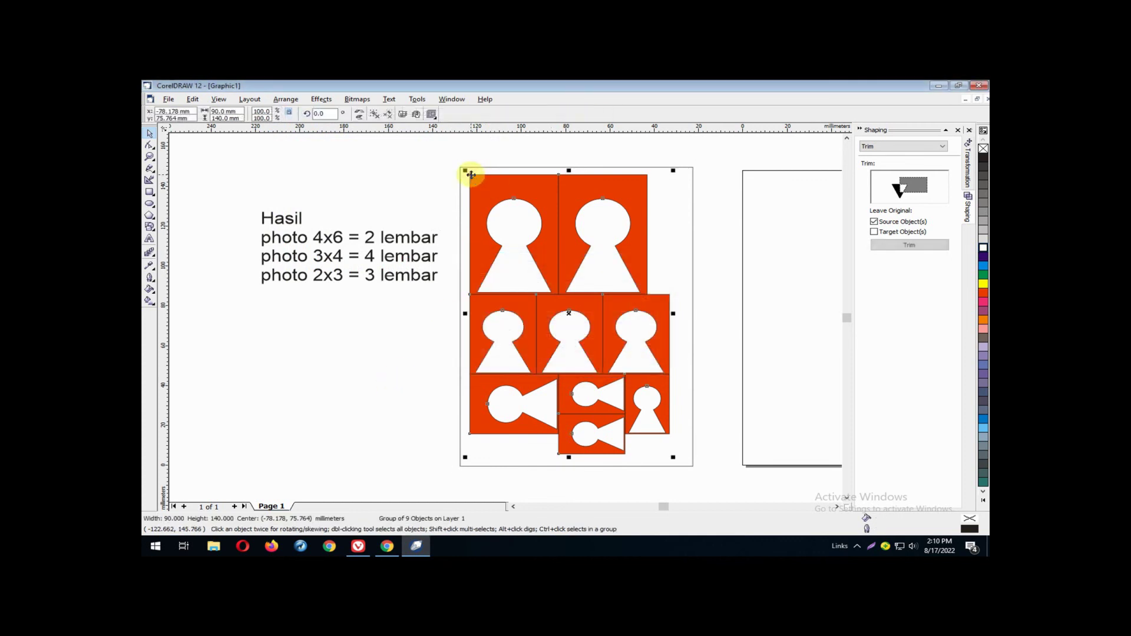